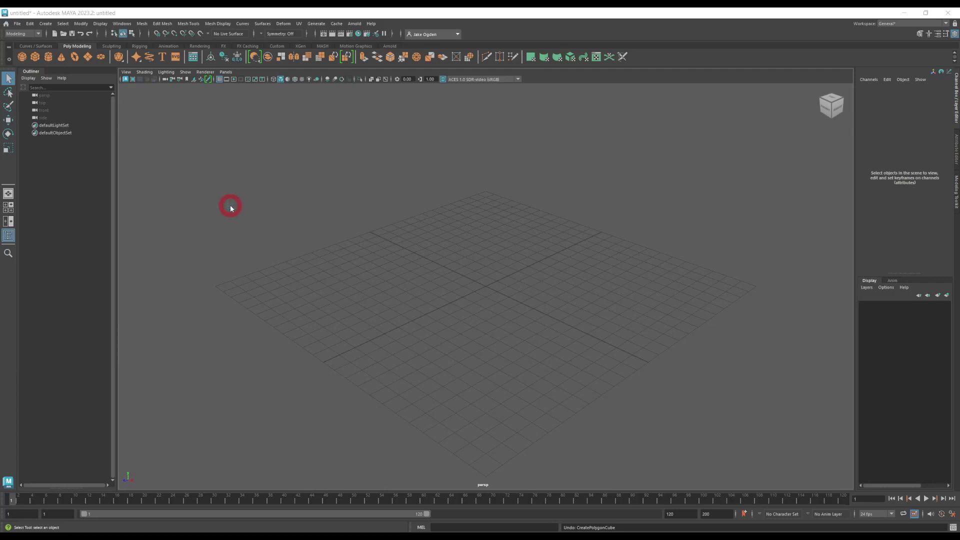
- Add a default polygon cube at the grid origin and orbit around it
left_click(461, 305)
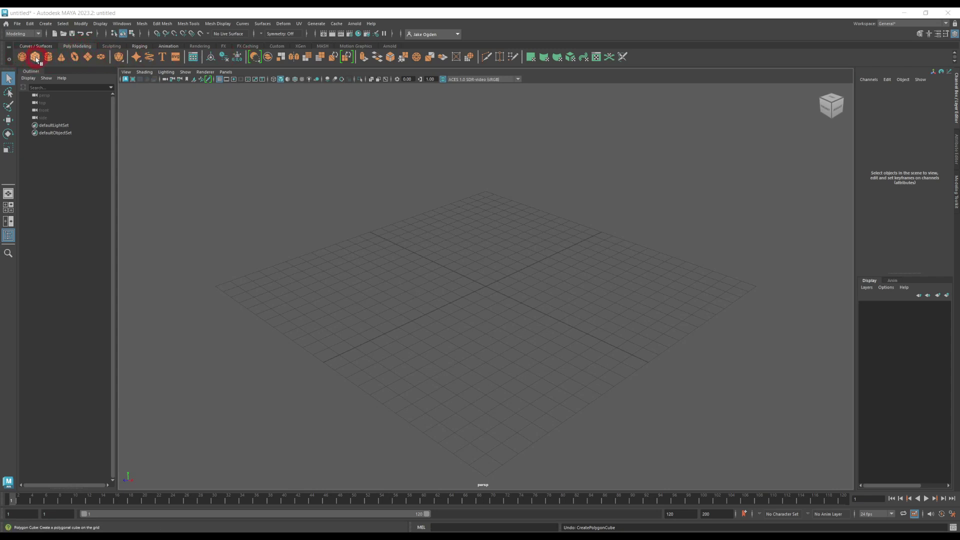
left_click(35, 57)
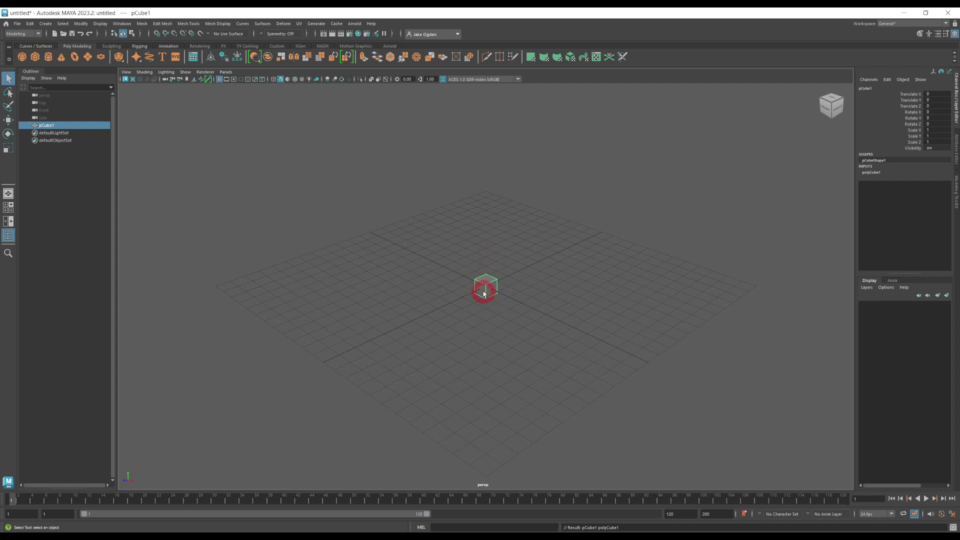
left_click_drag(496, 268, 473, 273, "alt")
left_click(459, 288)
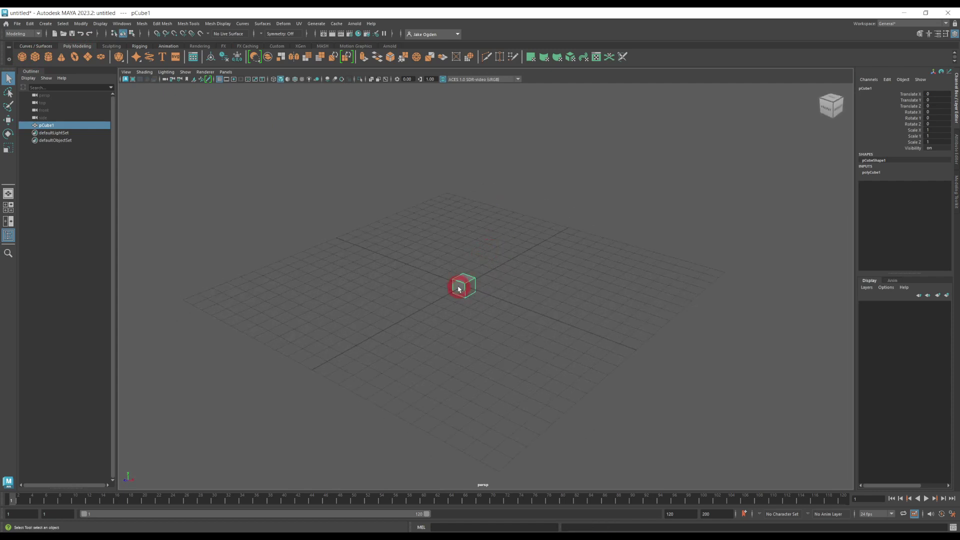
- Check the cube's scale values and expand the polyCube1 construction attributes
left_click(934, 131)
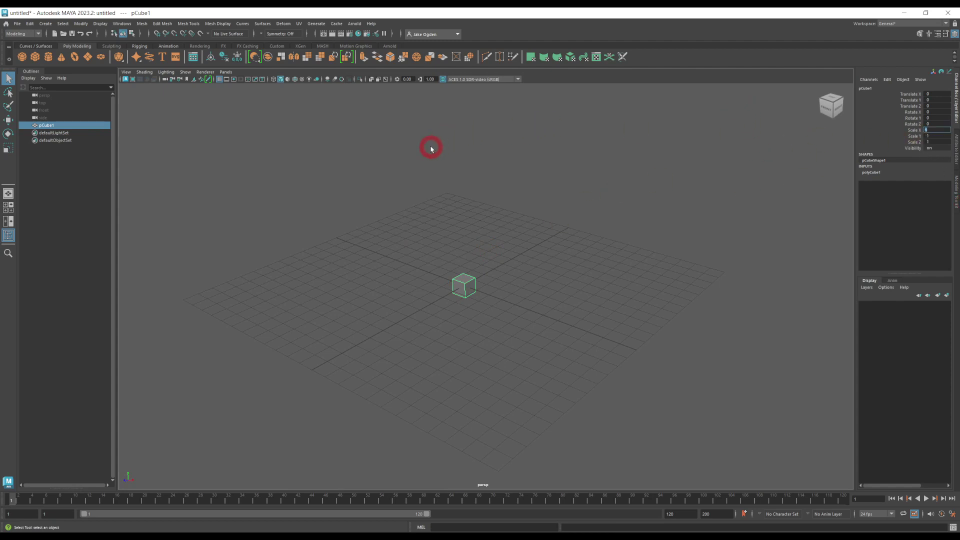
left_click(933, 137)
left_click(934, 142)
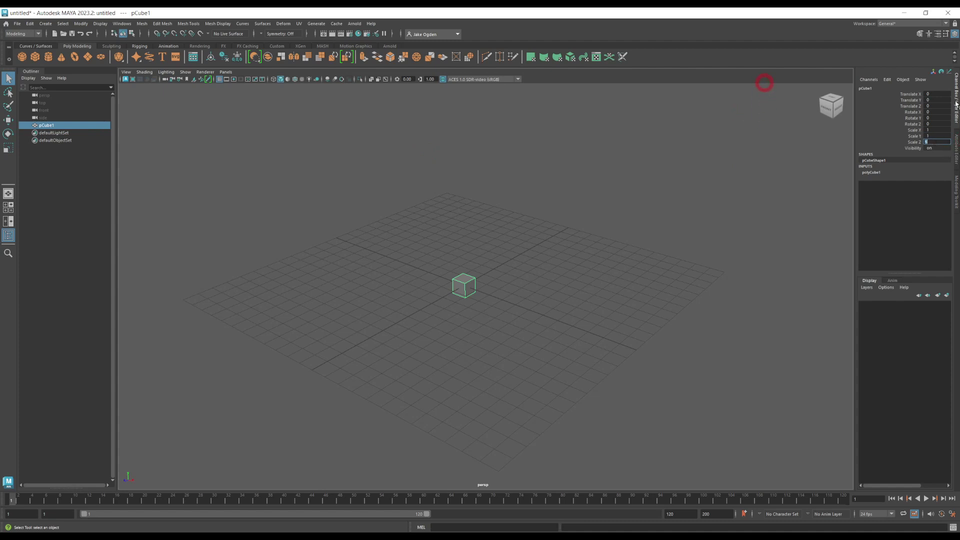
left_click(871, 172)
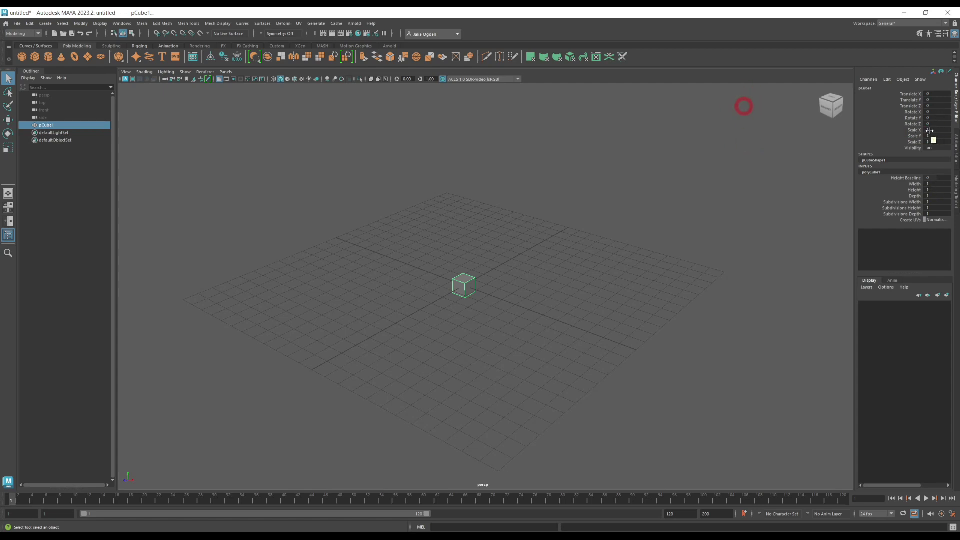
- Set polyCube1's Width, Height and Depth to 100, then dolly out to frame it
left_click(930, 184)
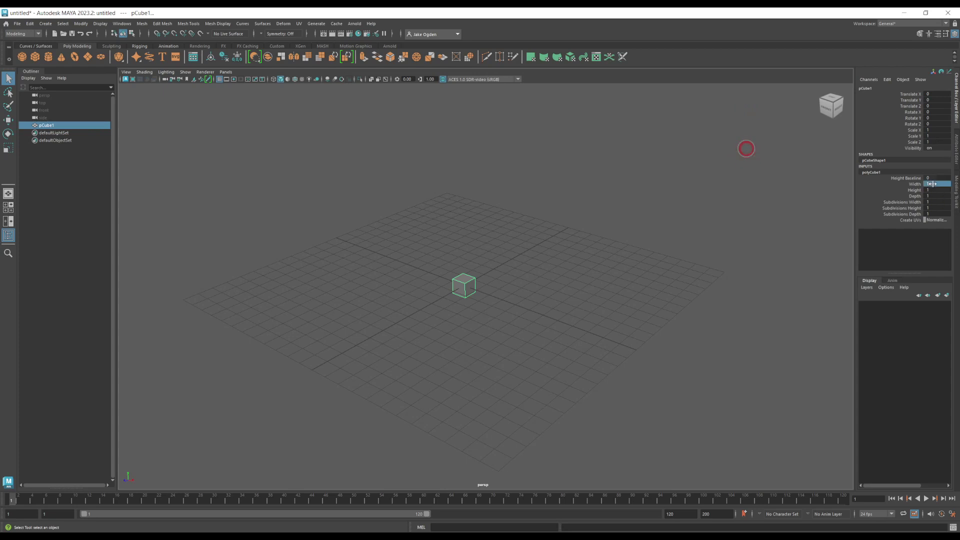
type("100")
key("Tab")
type("100")
key("Tab")
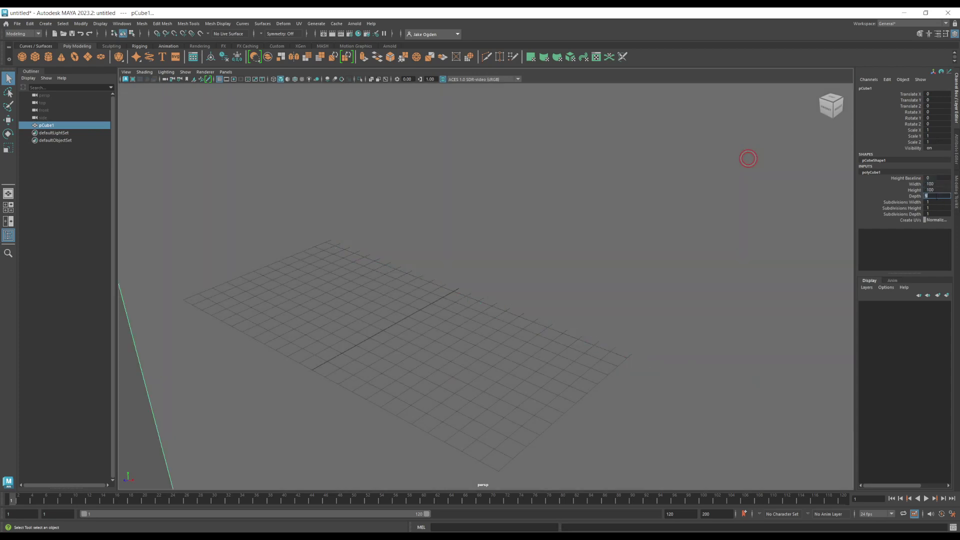
type("100")
key("Return")
scroll(671, 223, "down", 10)
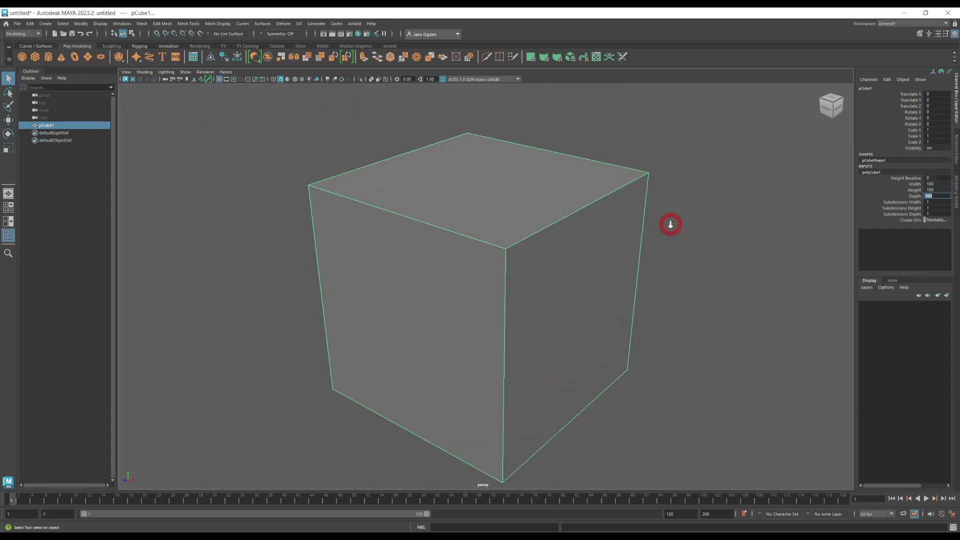
left_click_drag(676, 229, 675, 254, "alt")
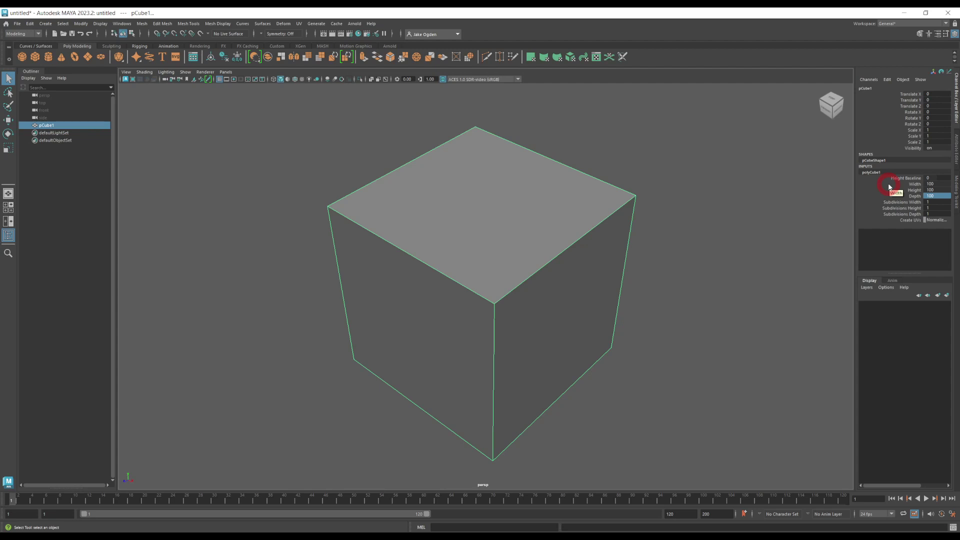
- Reselect pCube1 and open the Modeling Toolkit
left_click(595, 145)
left_click(500, 221)
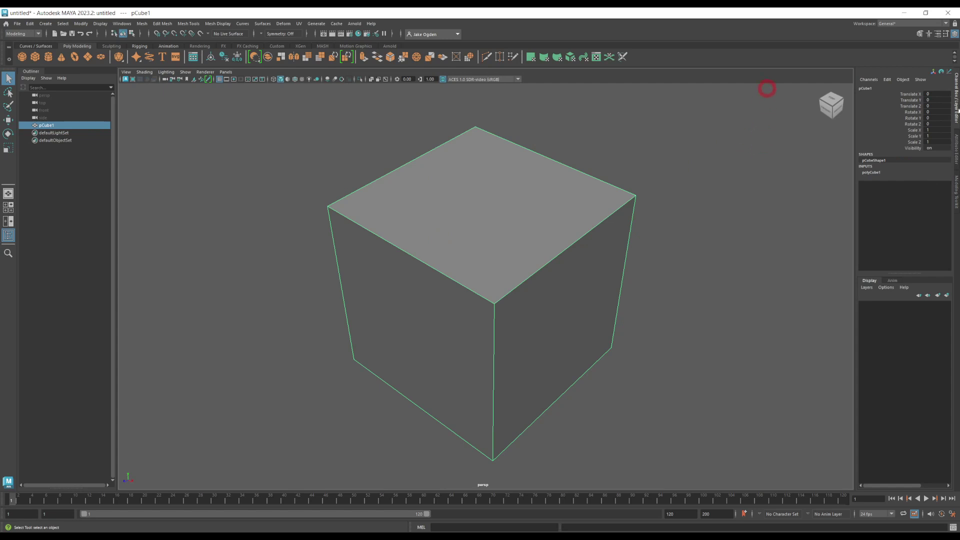
left_click(956, 193)
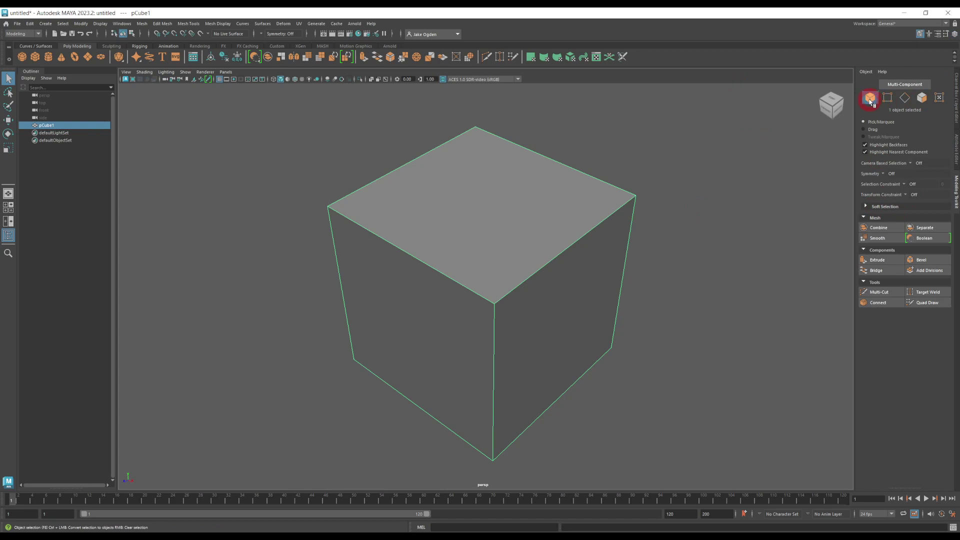
- Enter component mode, try moving the cube's left corner vertex, then undo it
left_click(654, 155)
left_click(507, 209)
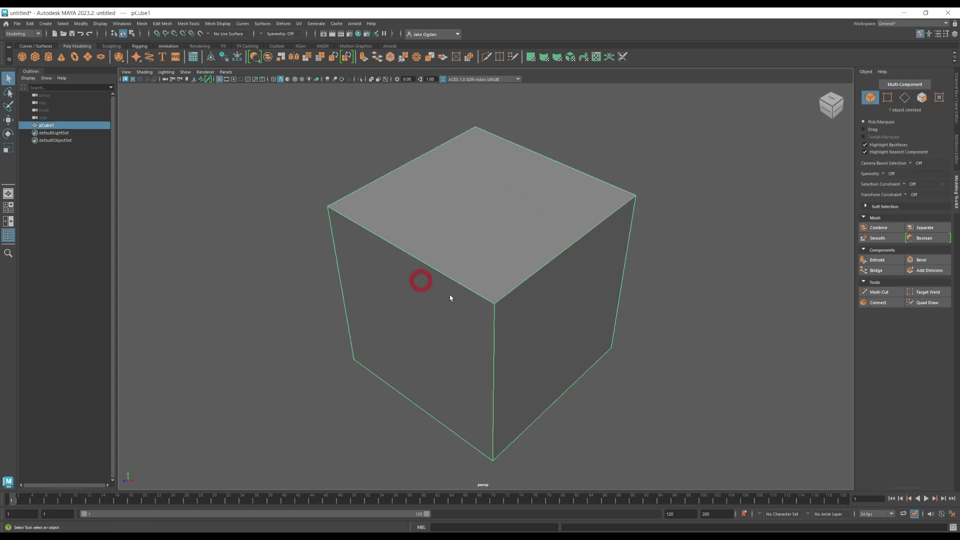
left_click(887, 97)
mouse_move(465, 116)
left_mouse_down()
mouse_move(490, 131)
mouse_move(476, 120)
left_mouse_up()
left_click_drag(307, 194, 342, 215)
key("w")
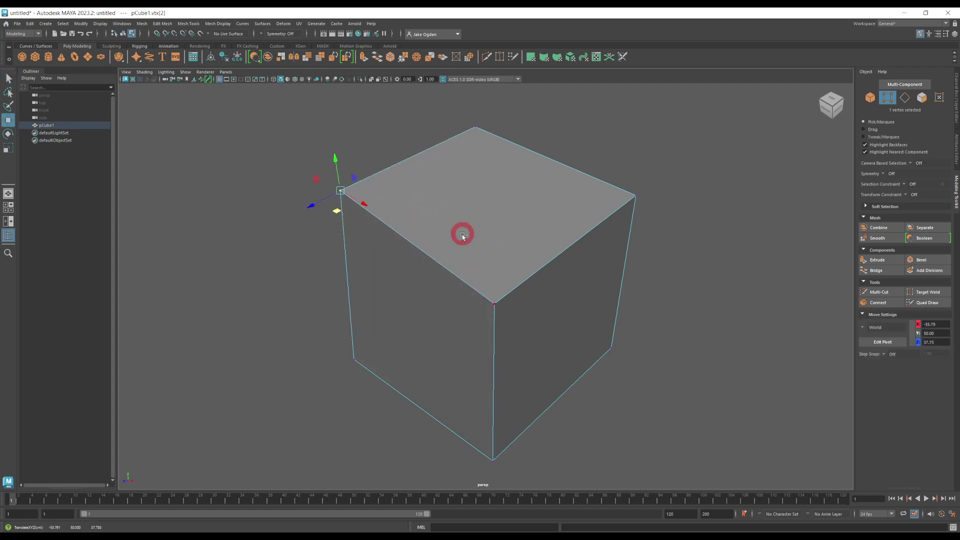
key("ctrl+z")
- Switch to edges, drag the top-left edge, then undo the move
left_click(905, 98)
left_click(418, 255)
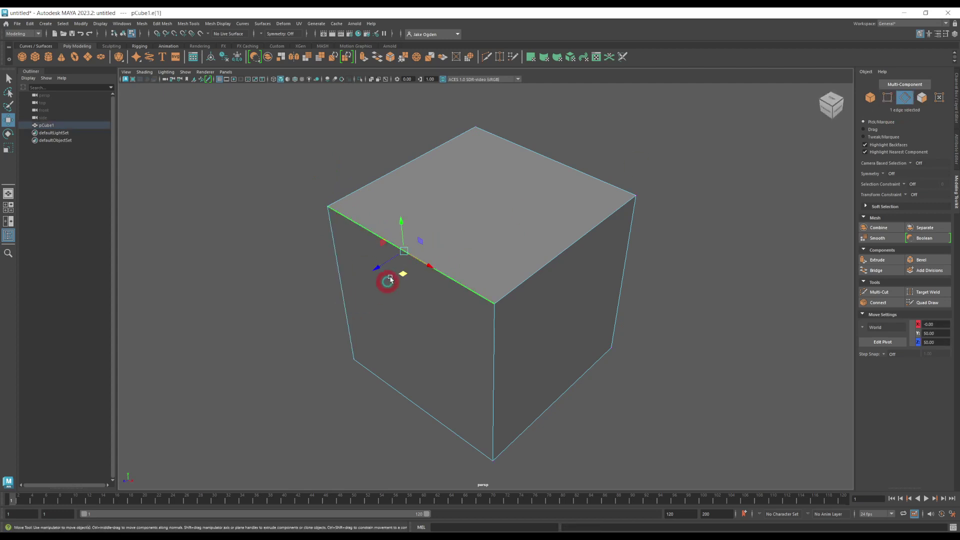
left_click_drag(400, 273, 391, 309)
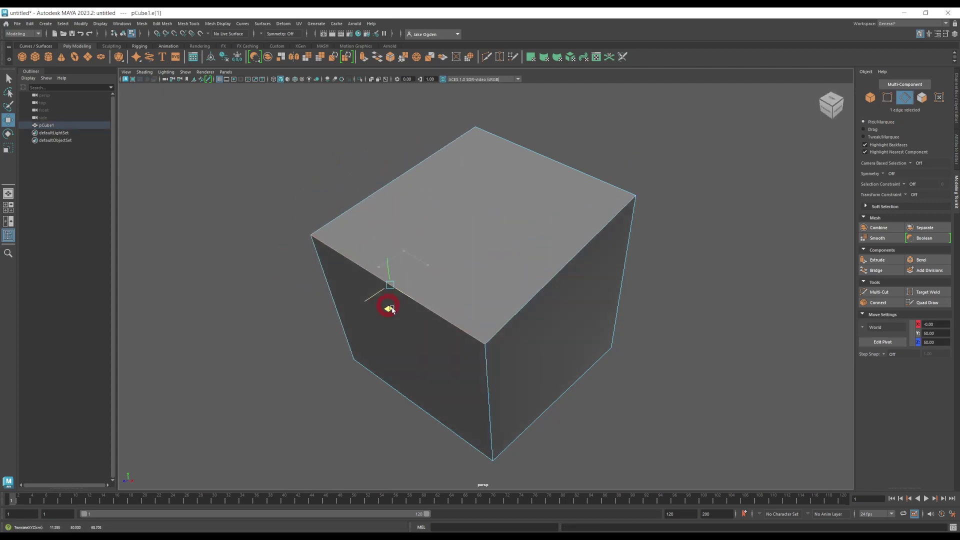
key("ctrl+z")
- Switch to face mode and marquee-select all six faces of the cube
left_click(922, 98)
left_click(489, 229)
scroll(318, 278, "down", 3)
left_click(316, 185)
left_click_drag(273, 110, 714, 446)
left_click_drag(634, 399, 368, 354, "alt")
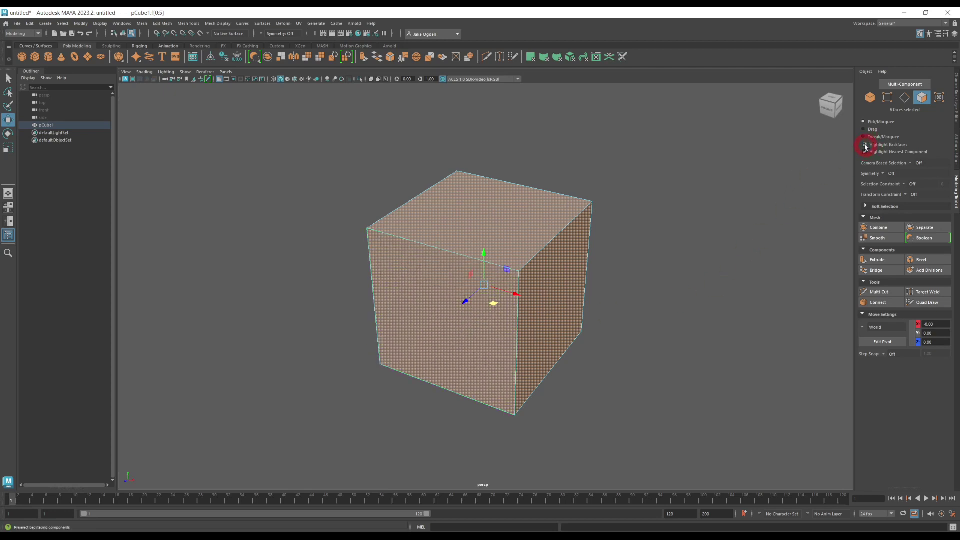
- Reselect all six faces of pCube1 and apply Extrude to them
left_click(711, 212)
left_click_drag(295, 126, 637, 366)
left_click_drag(686, 238, 709, 242, "alt")
left_click_drag(263, 118, 647, 424)
left_click_drag(705, 381, 690, 354, "alt")
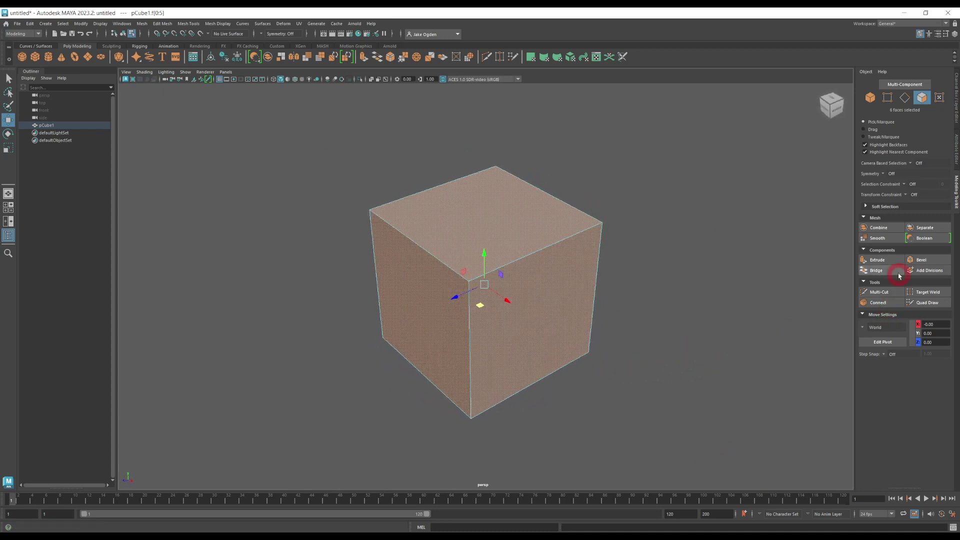
left_click(874, 263)
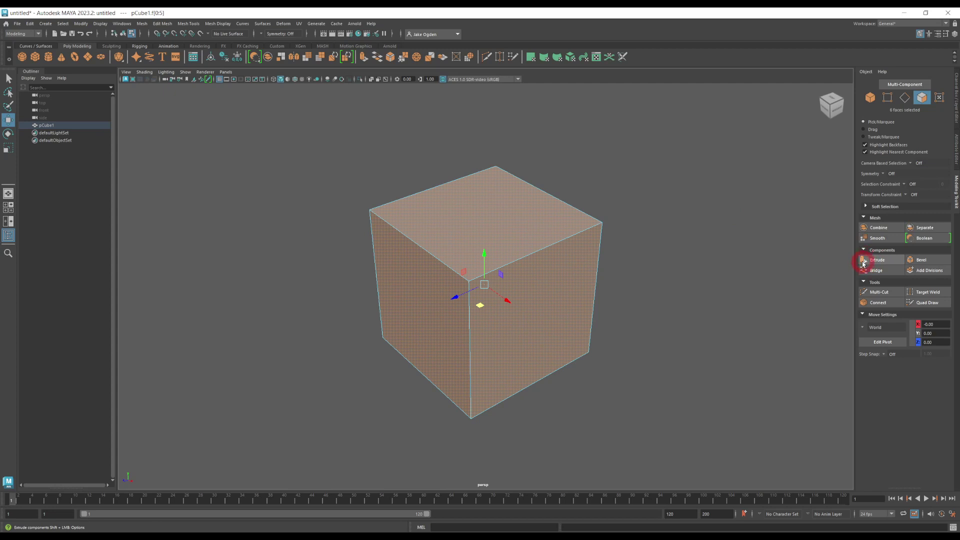
left_click(863, 261)
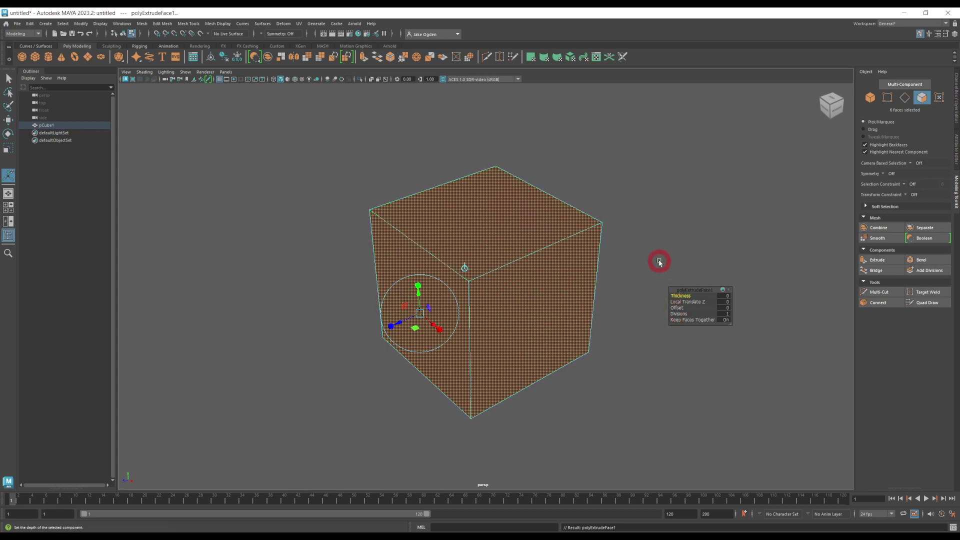
- Set Keep Faces Together off so each face extrudes separately, resetting Offset to 0
left_click_drag(621, 262, 624, 235, "alt")
left_click_drag(677, 306, 688, 307)
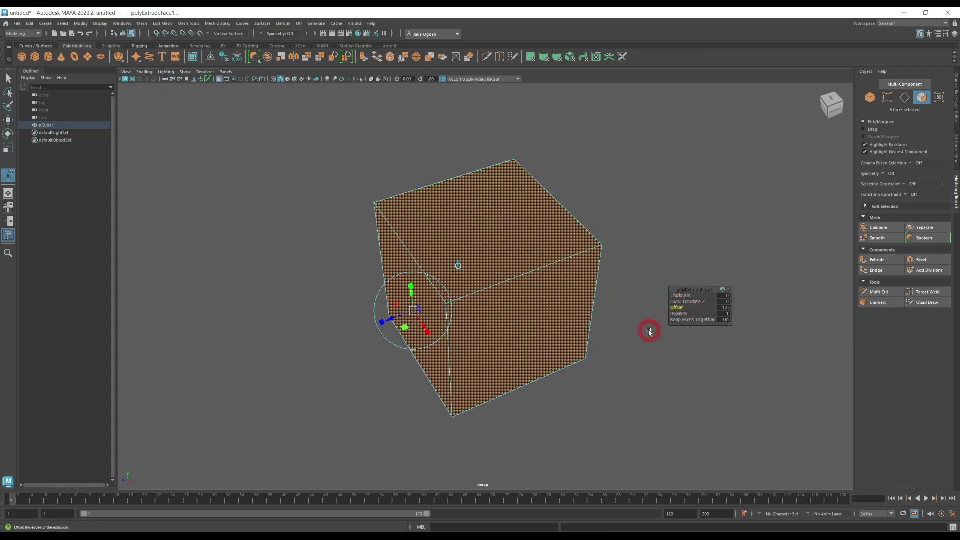
left_click(724, 320)
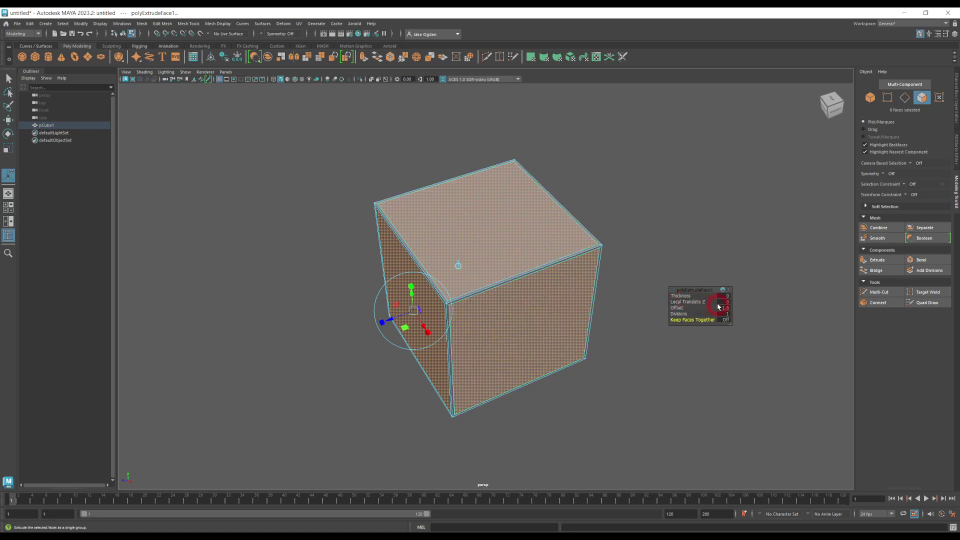
left_click(724, 308)
type("0")
key("Return")
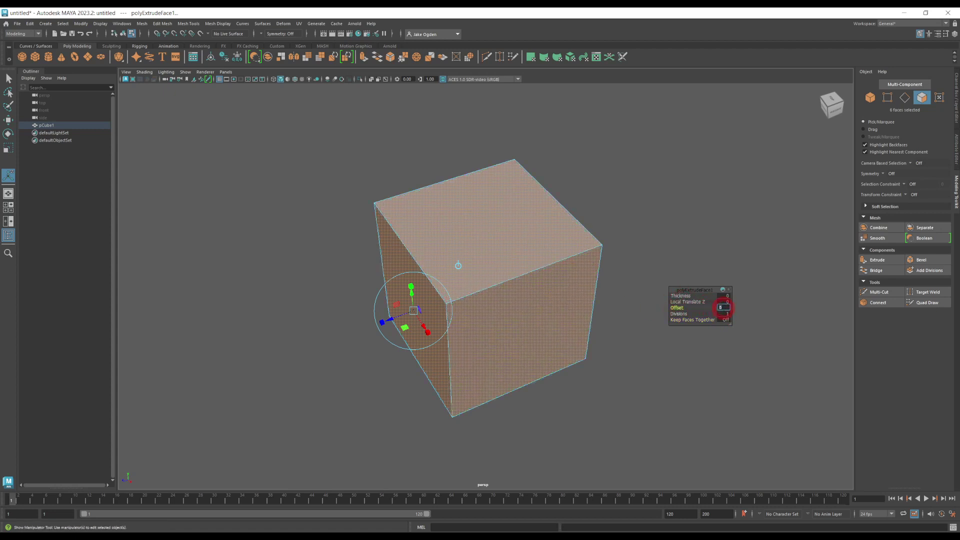
left_click(726, 320)
left_click(726, 319)
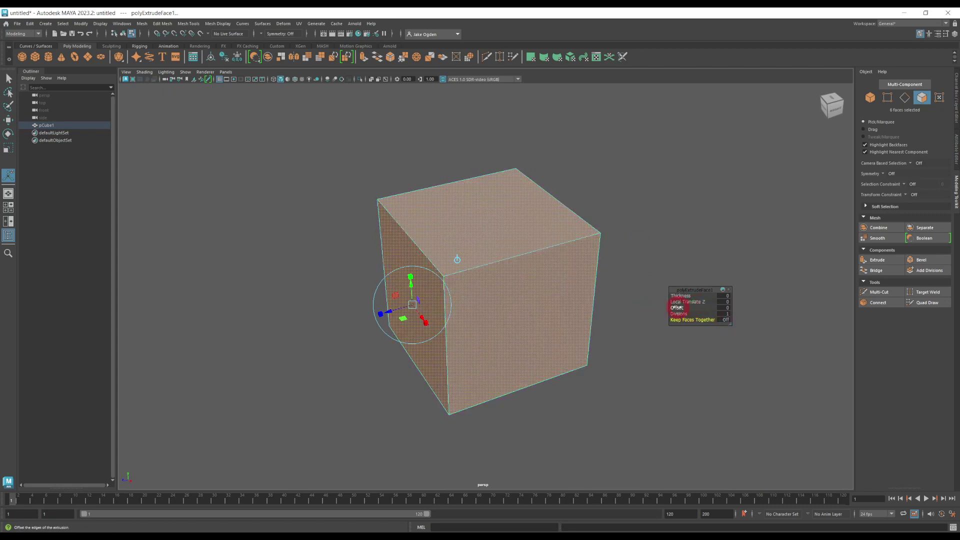
- Drag the Offset to 15 to inset every face, test Thickness and undo it
left_click_drag(678, 307, 725, 307)
key("Return")
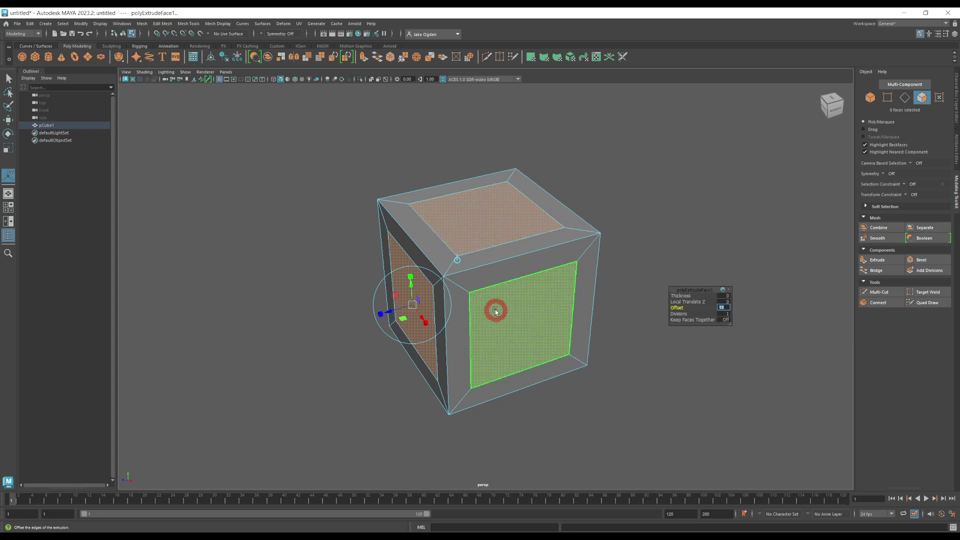
scroll(510, 301, "up", 1)
scroll(511, 302, "up", 1)
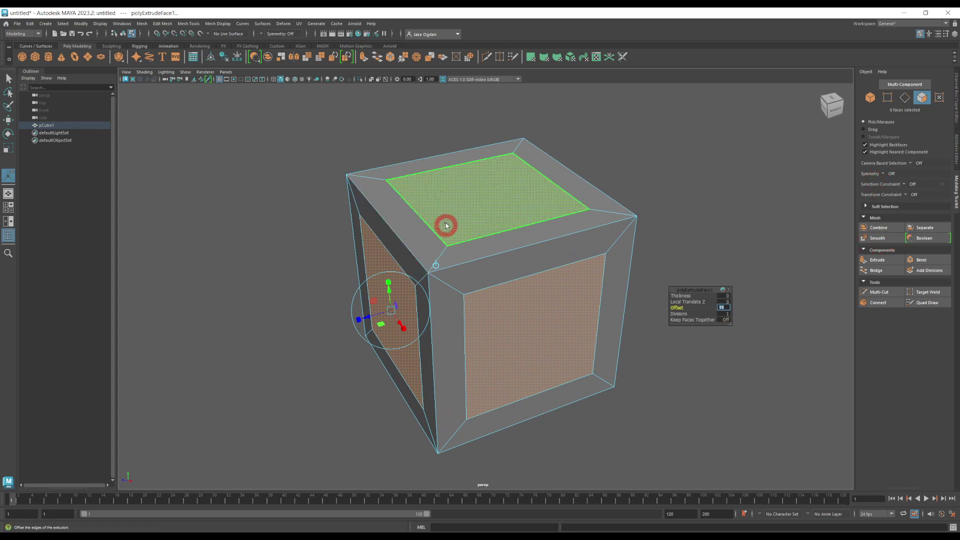
left_click(675, 295)
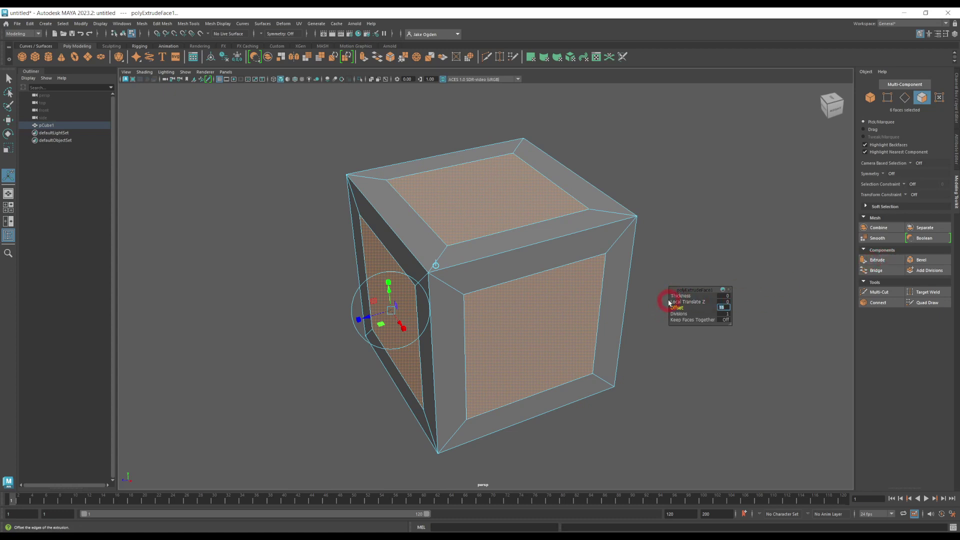
left_click_drag(680, 294, 703, 297)
key("ctrl+z")
left_click(876, 261)
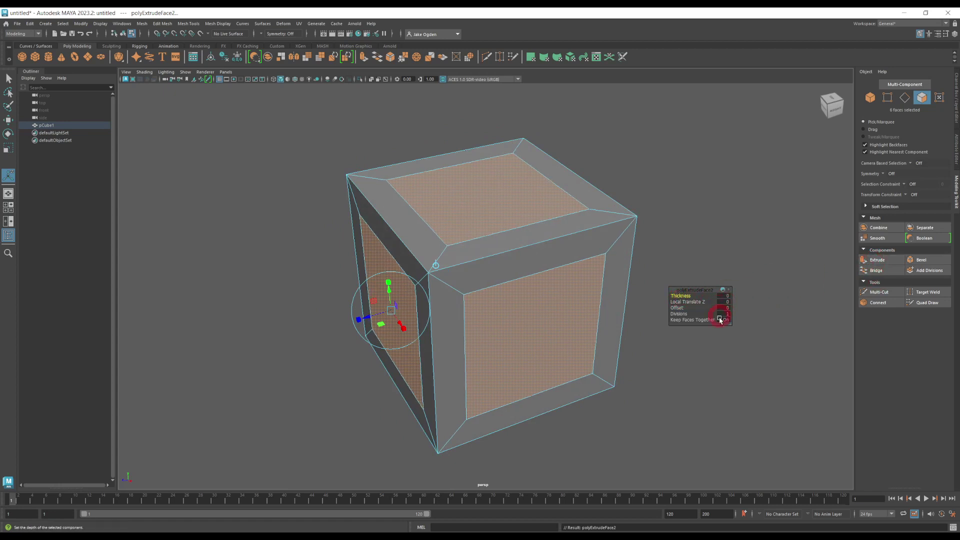
- Set the second extrusion's Thickness to -10, recessing each inset face into the cube
left_click_drag(682, 293, 653, 297)
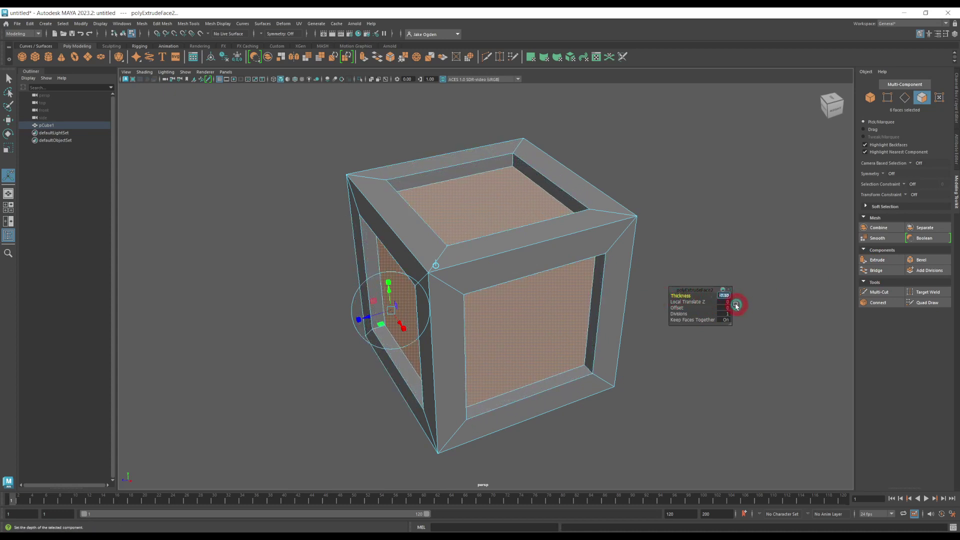
type("0")
key("Return")
left_click_drag(693, 205, 602, 244, "alt")
left_click(714, 242)
key("ctrl+z")
- Select only the top face and move it down into the box and along X
left_click(516, 227)
key("w")
middle_click_drag(483, 225, 525, 236)
left_click_drag(525, 235, 704, 167)
scroll(502, 167, "up", 5)
left_click_drag(500, 167, 489, 255, "alt")
scroll(448, 210, "up", 5)
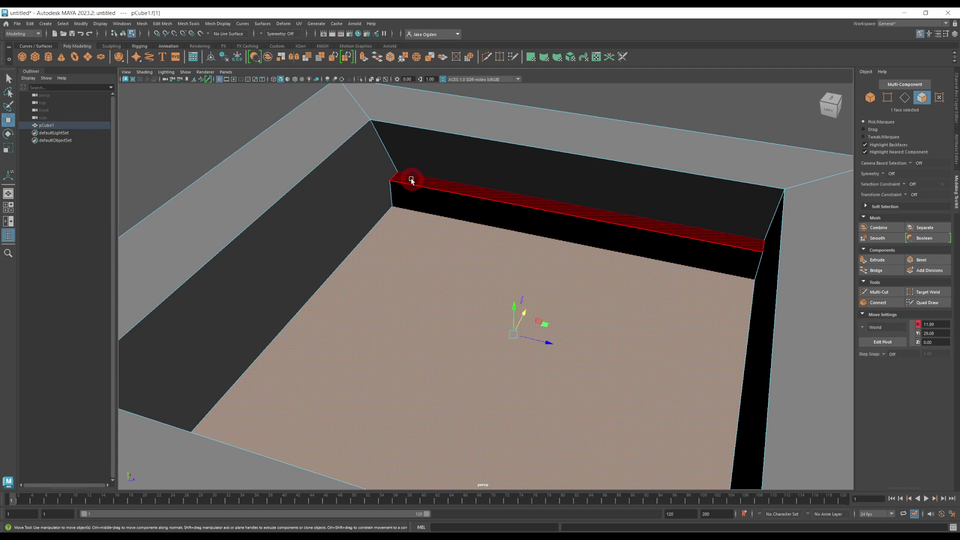
- Undo the accidental face move, return to object mode and clear the selection
left_click_drag(411, 180, 425, 261, "alt")
scroll(431, 223, "down", 4)
key("ctrl+z")
key("ctrl+z")
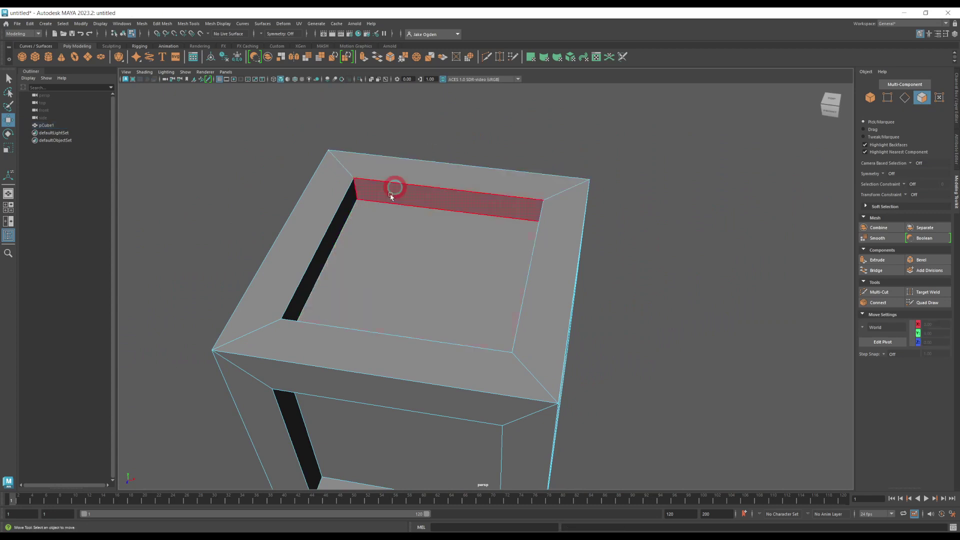
left_click(923, 98)
left_click(484, 167)
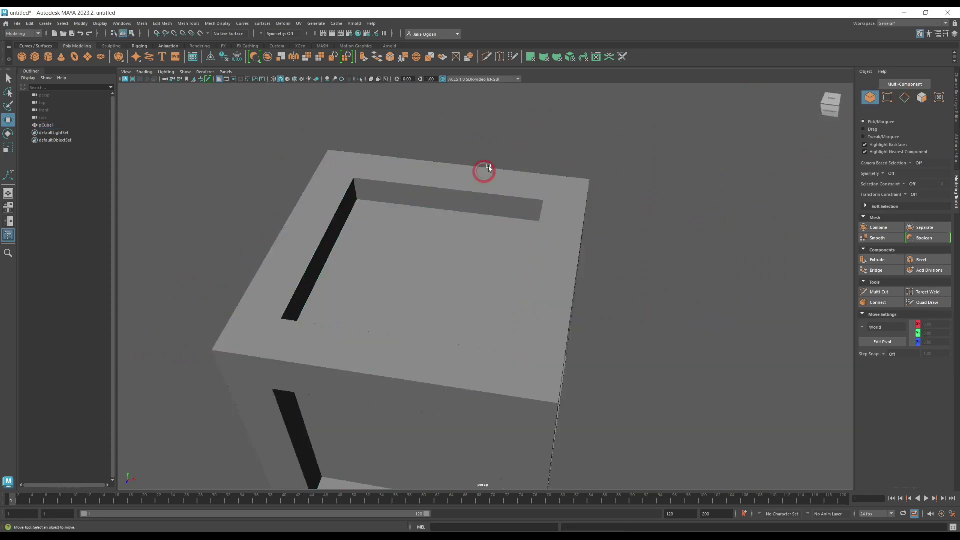
- Orbit around the hollow box frame from low, front and top angles
left_click_drag(484, 167, 524, 181, "alt")
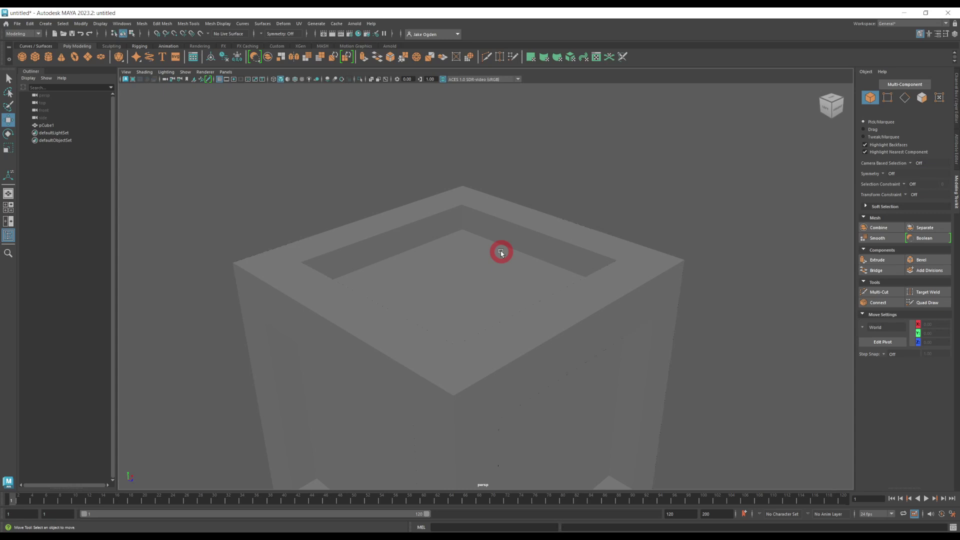
left_click_drag(573, 194, 583, 140, "alt")
scroll(573, 176, "down", 5)
left_click_drag(573, 175, 356, 131, "alt")
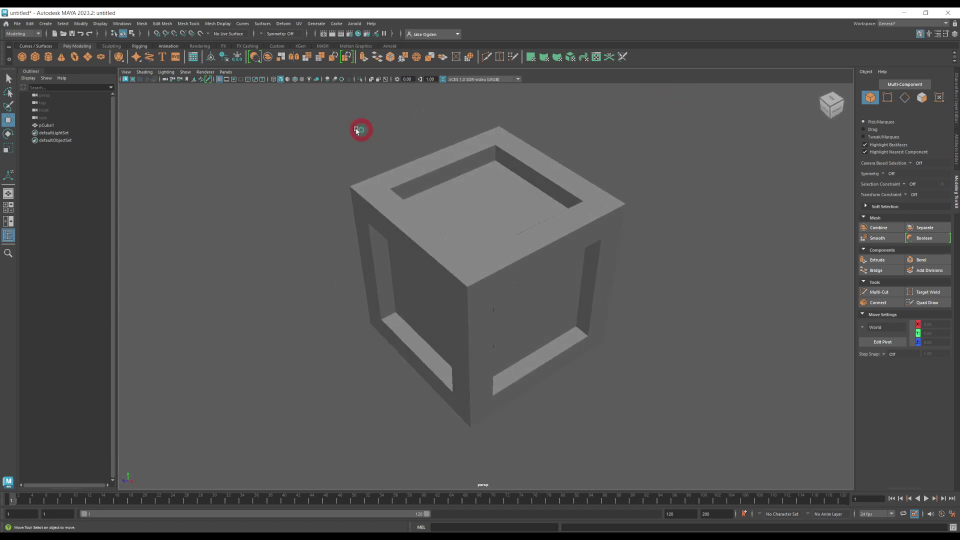
- Turn on Wireframe on Shaded over smooth shading, orbit around the box, and select pCube1
left_click(274, 80)
left_click(281, 80)
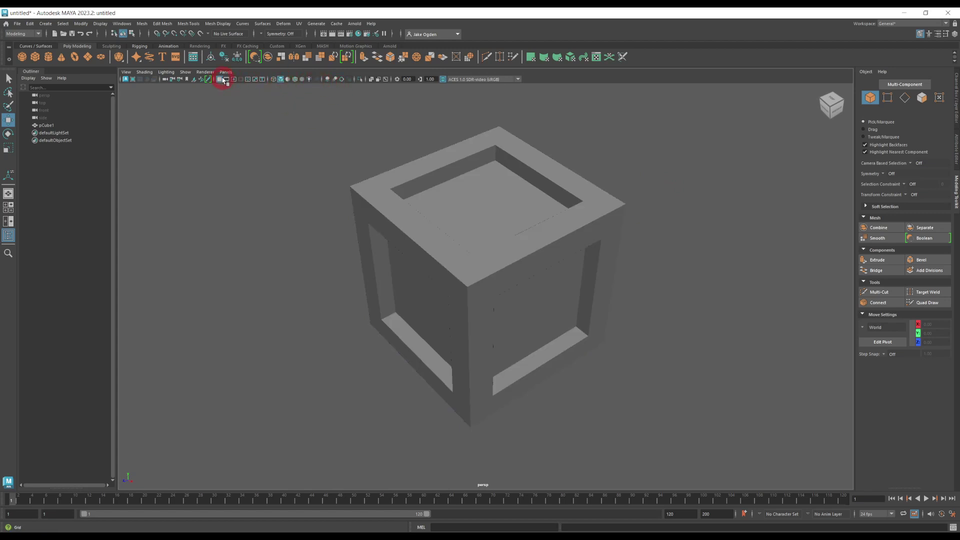
left_click(295, 80)
left_click_drag(453, 199, 505, 178, "alt")
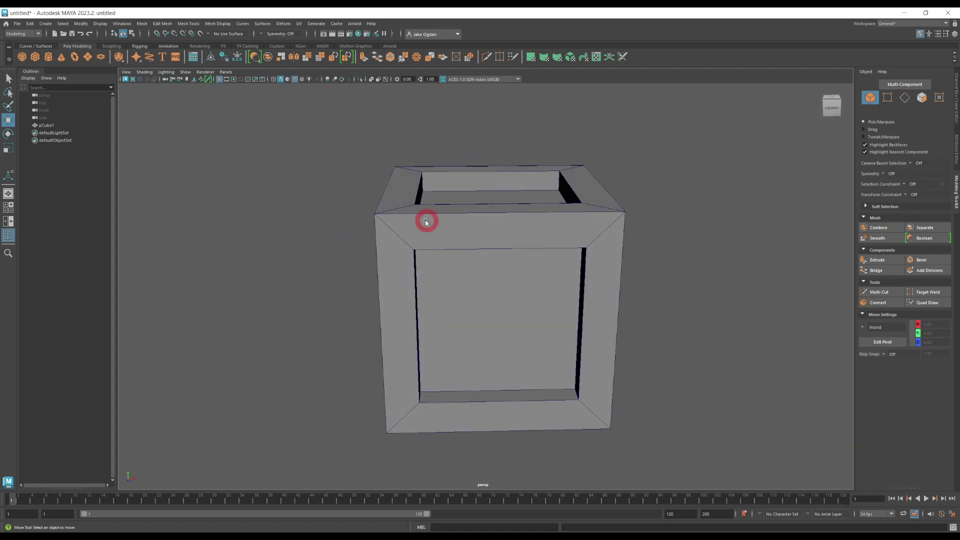
left_click_drag(355, 243, 306, 211, "alt")
left_click_drag(286, 171, 613, 197, "alt")
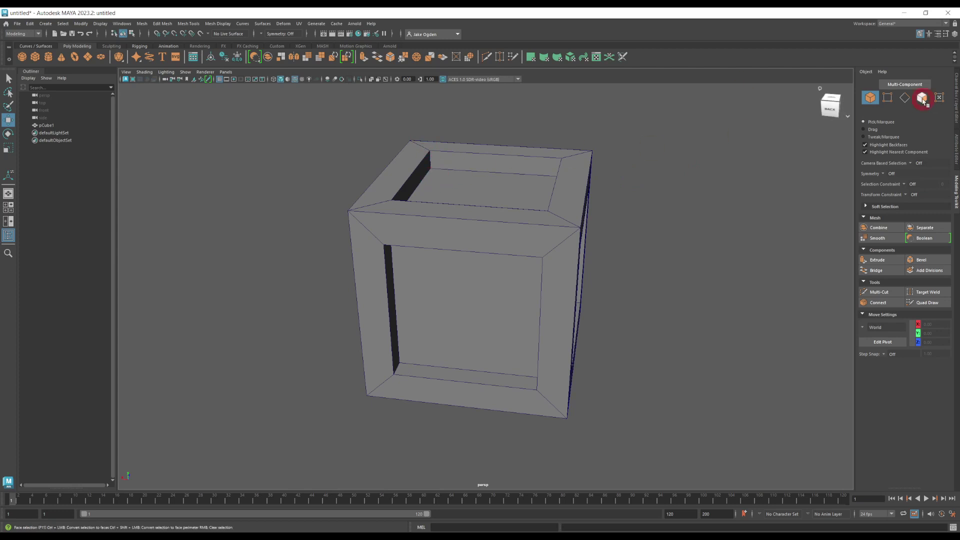
left_click_drag(599, 209, 569, 154, "alt")
left_click(525, 209)
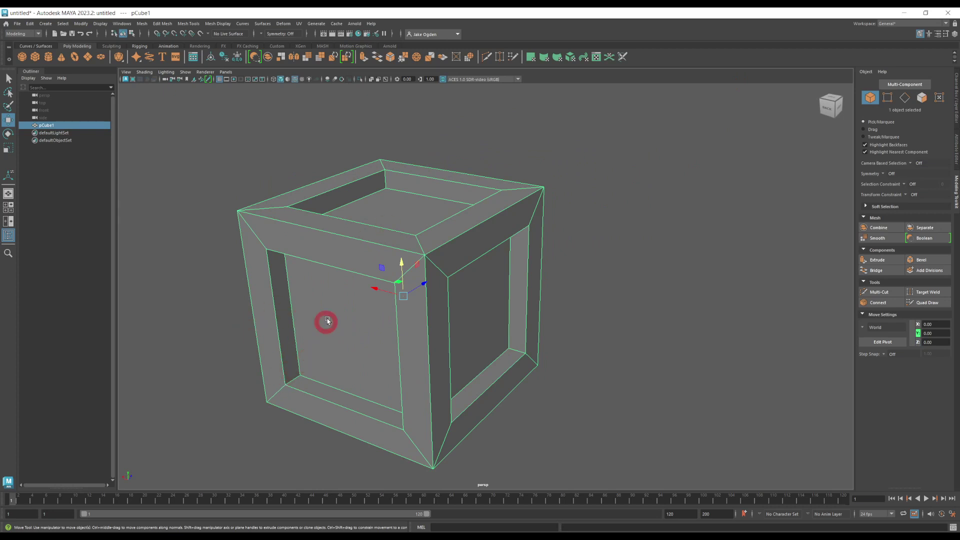
- Create a second polygon cube and slide it along Z into the box frame
left_click_drag(243, 235, 302, 205, "alt")
left_click(365, 326)
left_click(331, 352)
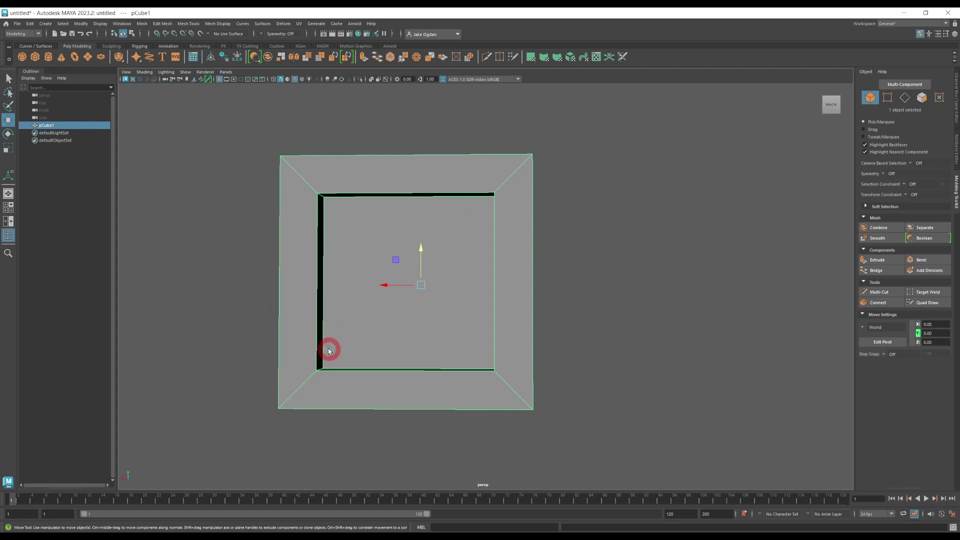
left_click(35, 57)
left_click_drag(622, 225, 571, 270, "alt")
left_click_drag(428, 282, 345, 355)
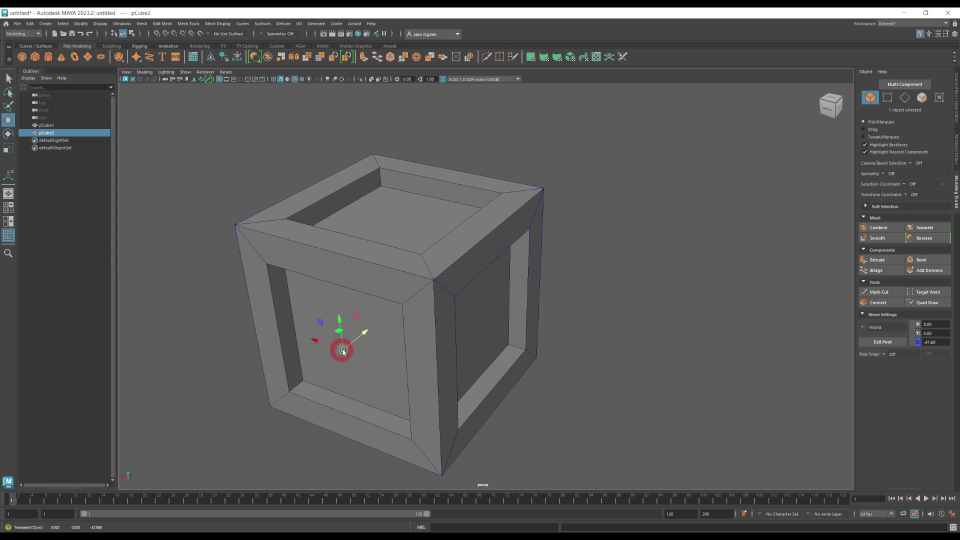
- In polyCube2 set Depth to 10 and drag Height up into a tall thin bar
left_click(954, 105)
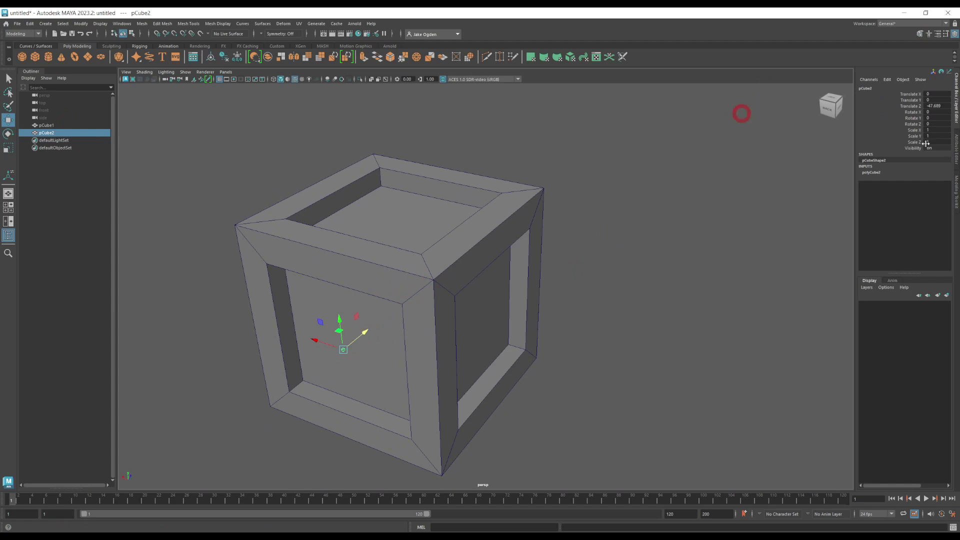
left_click(871, 172)
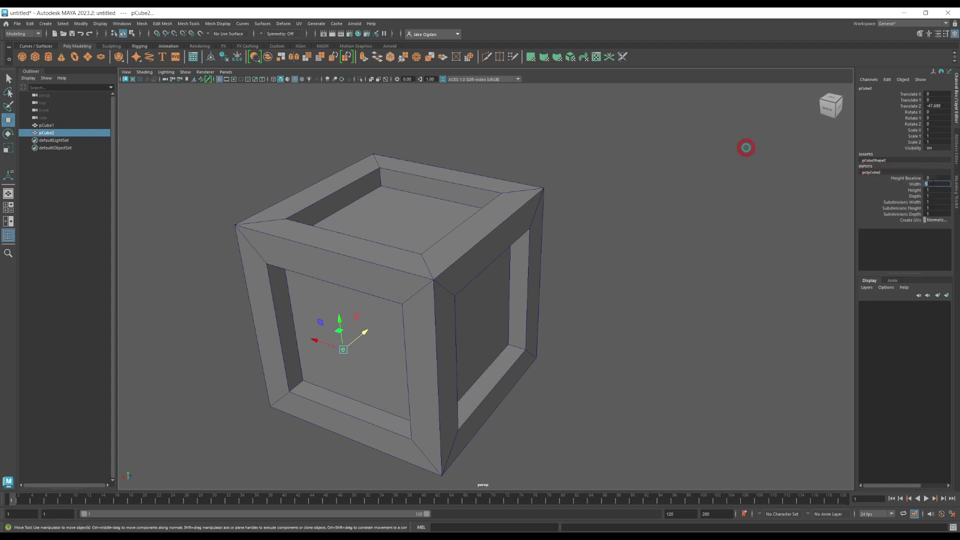
left_click(934, 195)
type("10")
key("Return")
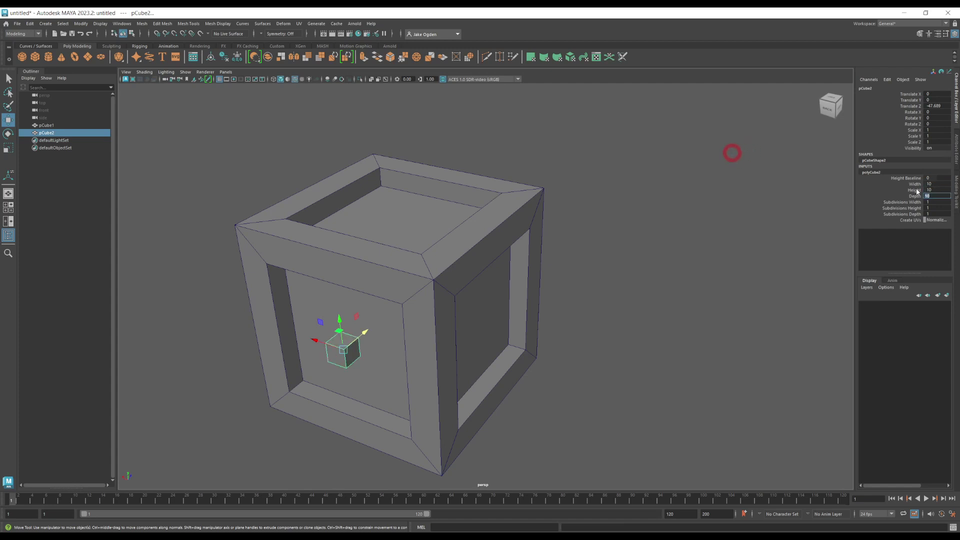
left_click_drag(927, 189, 942, 189)
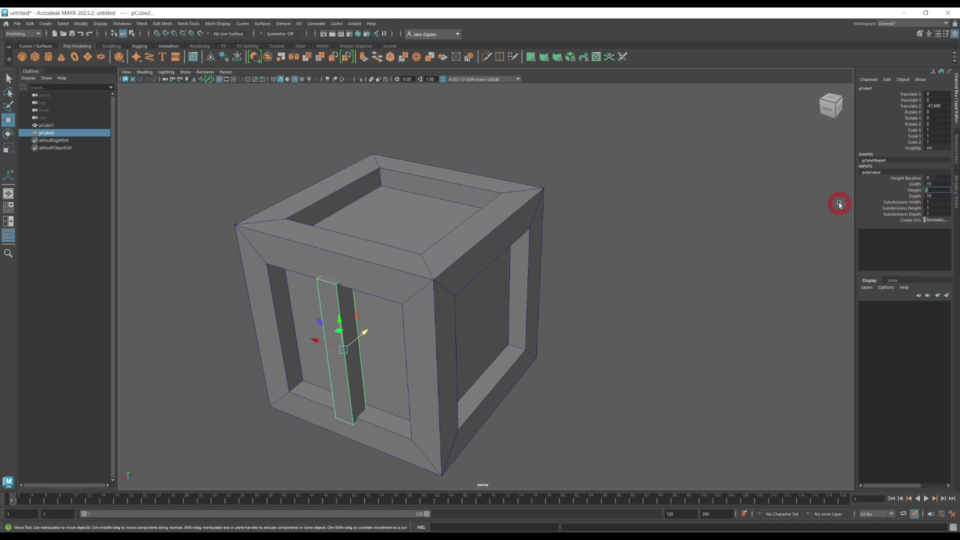
left_click_drag(611, 305, 446, 264, "alt")
left_click_drag(377, 245, 465, 294)
- Move pCube2 along Z to -42.477 so it sits inside pCube1's front frame opening
scroll(374, 257, "up", 3)
left_click_drag(438, 245, 395, 256)
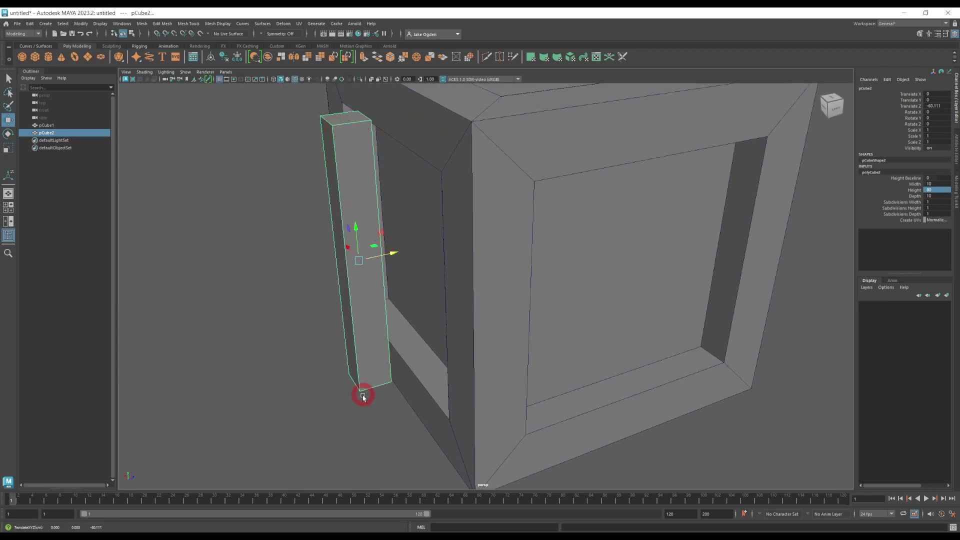
left_click_drag(392, 258, 433, 257)
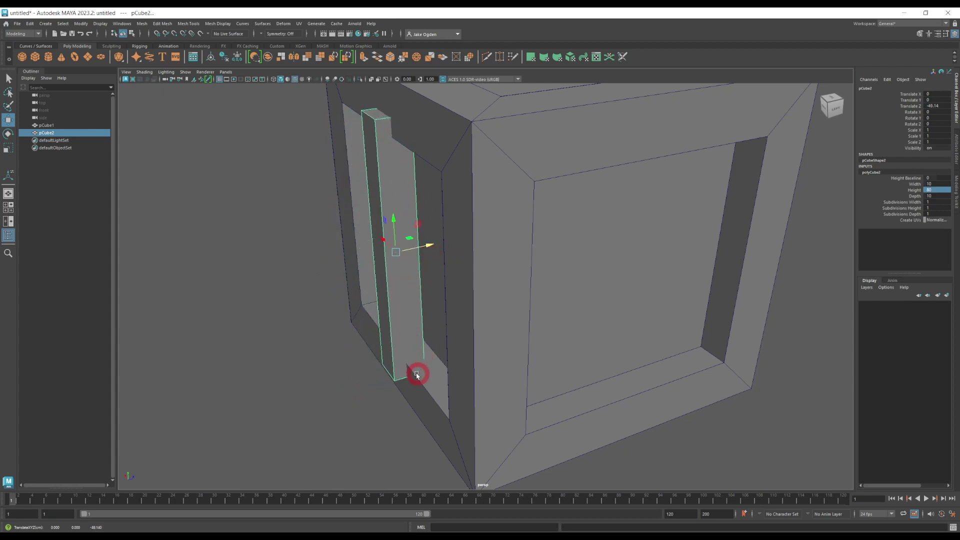
left_click_drag(427, 246, 427, 249)
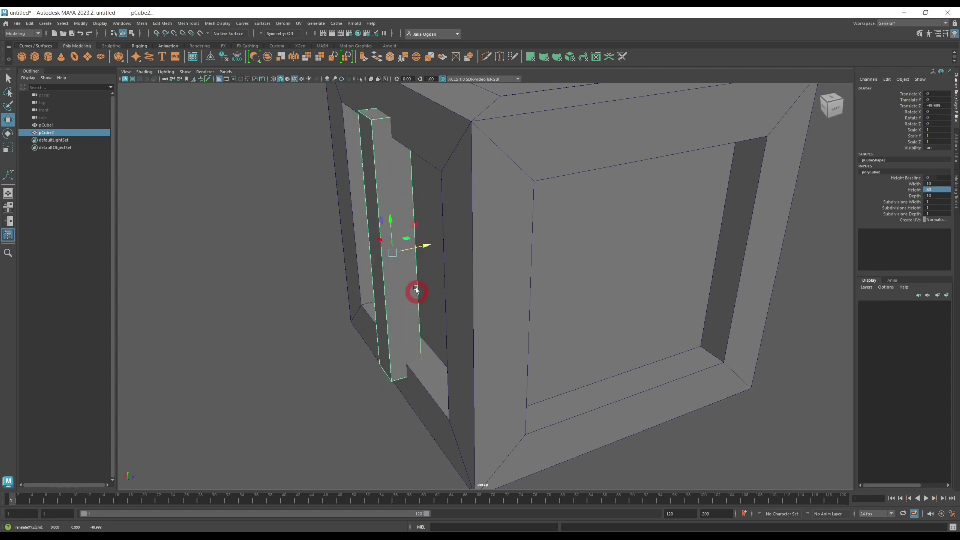
scroll(413, 180, "up", 5)
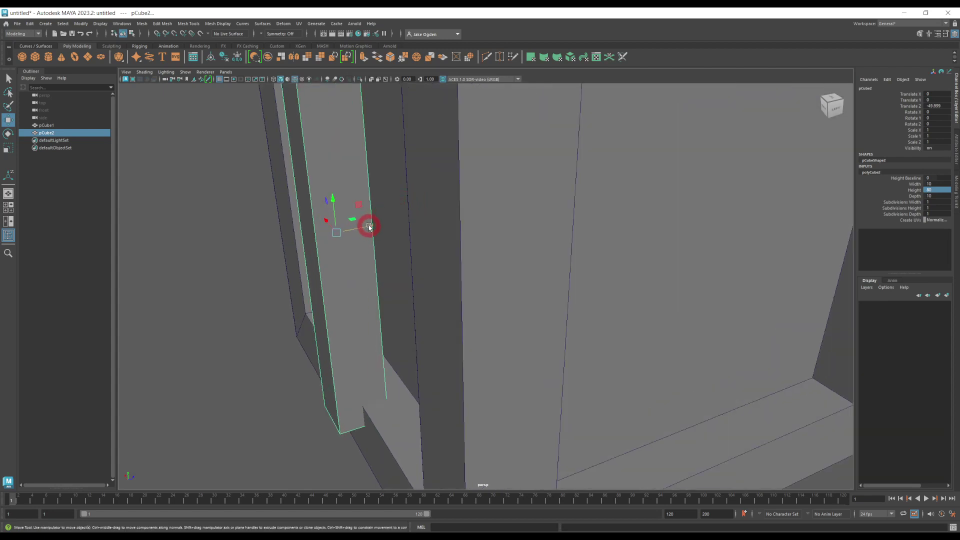
left_click_drag(369, 228, 467, 200)
scroll(402, 223, "down", 3)
middle_click_drag(467, 200, 460, 242, "alt")
left_click_drag(461, 242, 380, 317, "alt")
left_click_drag(390, 160, 489, 122, "alt")
- Rotate the bar diagonally, setting its Rotate Z to exactly 45
key("r")
key("e")
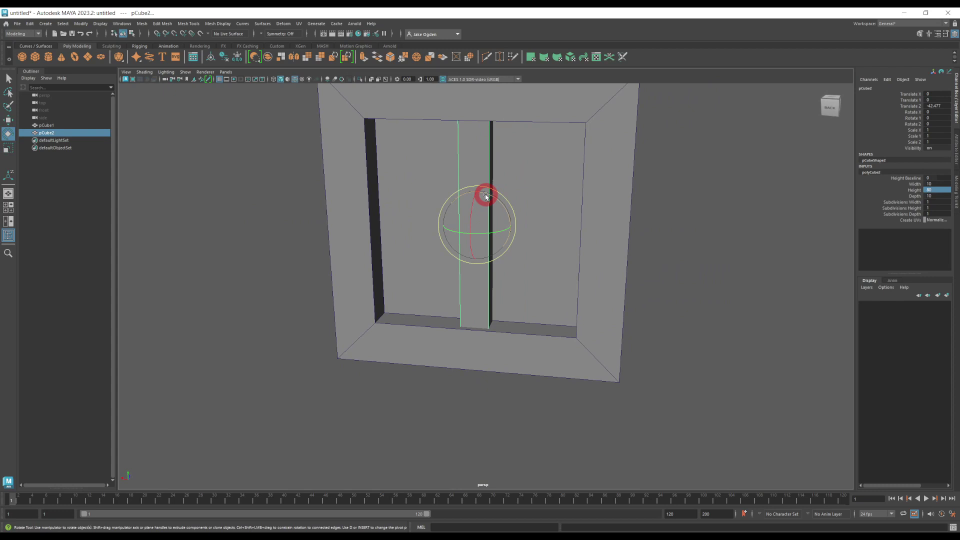
left_click_drag(484, 195, 510, 205)
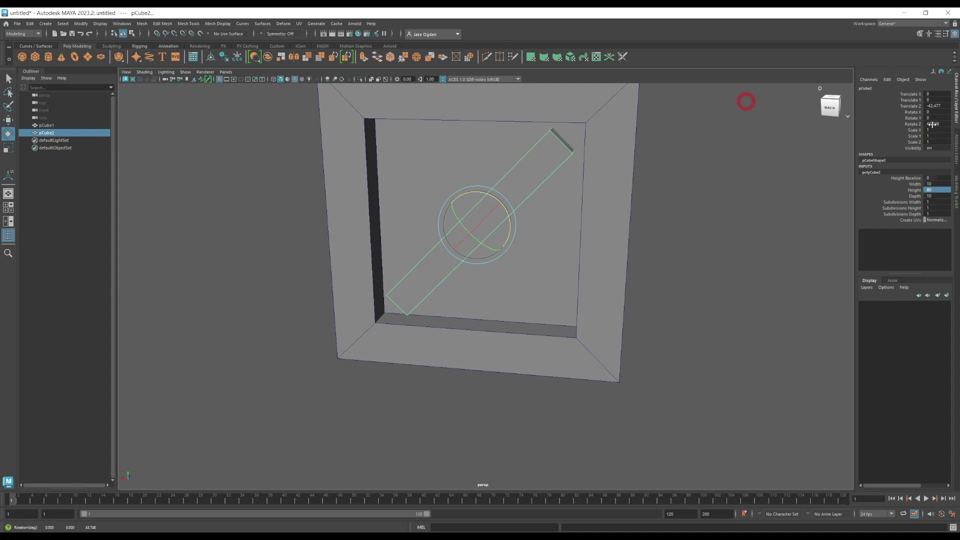
type("45")
key("Return")
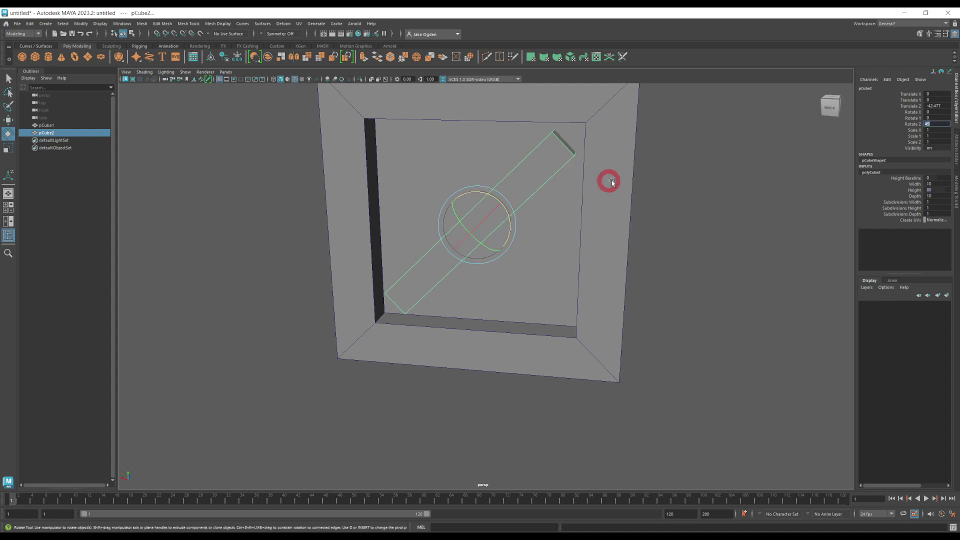
- Scale the bar to lengthen it along its length
left_click_drag(671, 156, 660, 195, "alt")
key("r")
left_click_drag(481, 222, 514, 200)
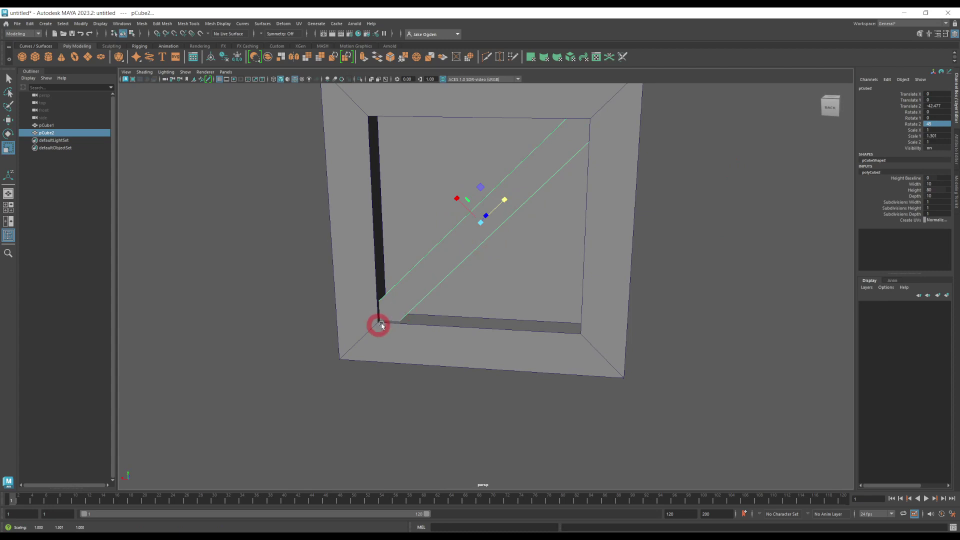
- Shorten the bar slightly to fit the opening corner to corner (Scale Y 1.301), then deselect it
left_click_drag(350, 273, 301, 281, "alt")
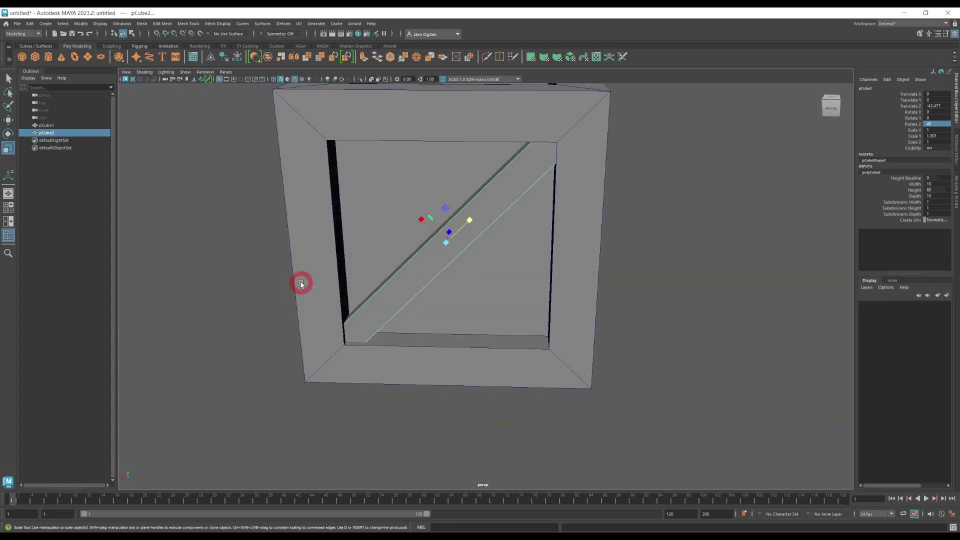
mouse_move(466, 218)
left_mouse_down()
mouse_move(452, 232)
mouse_move(471, 225)
left_mouse_up()
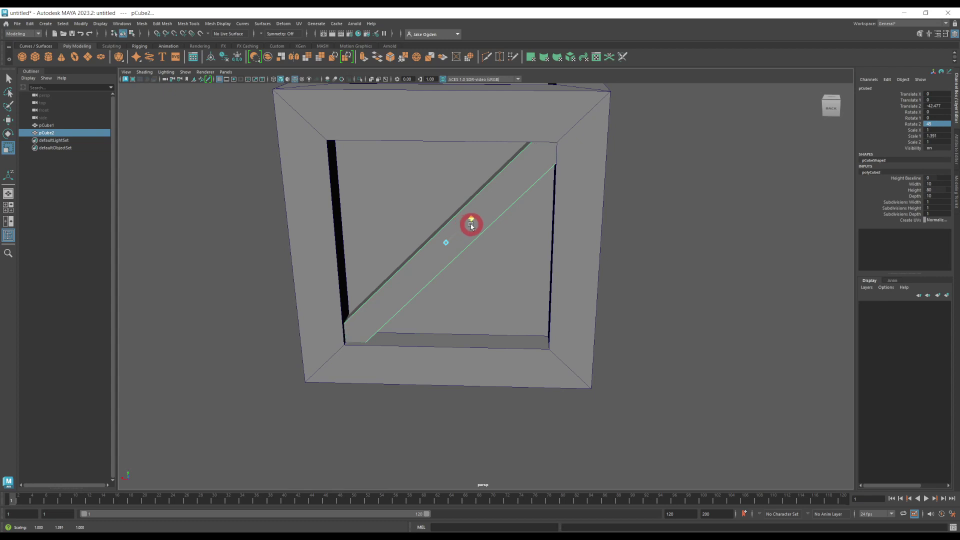
left_click(257, 253)
left_click_drag(257, 253, 431, 227, "alt")
- Select the box frame and diagonal bar, framing the view on the frame
key("w")
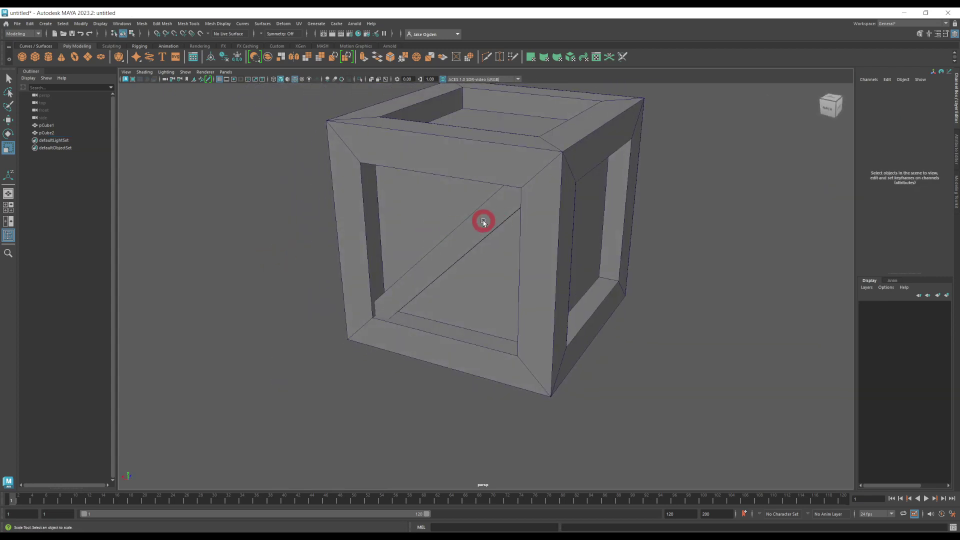
left_click(401, 160)
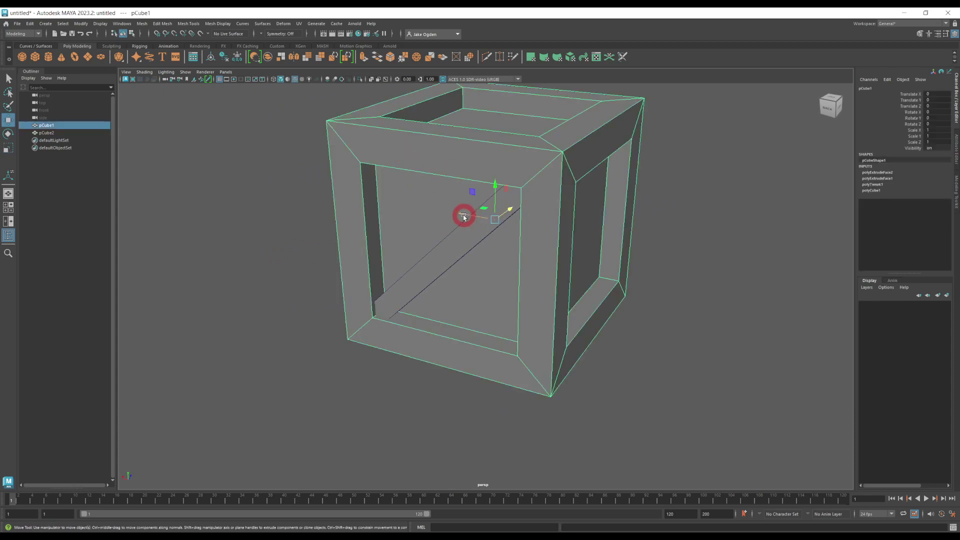
left_click_drag(463, 216, 515, 167, "alt")
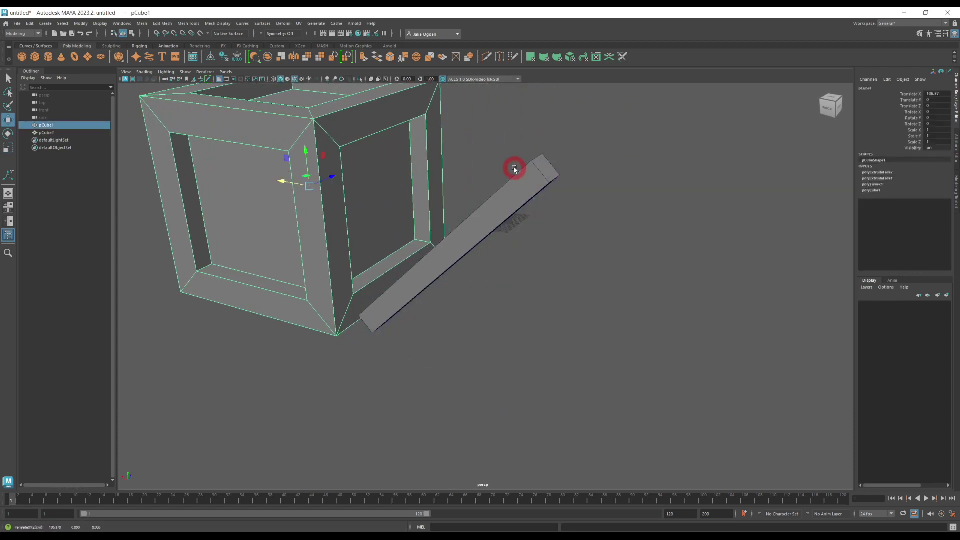
left_click(532, 183)
left_click_drag(635, 201, 445, 209, "alt")
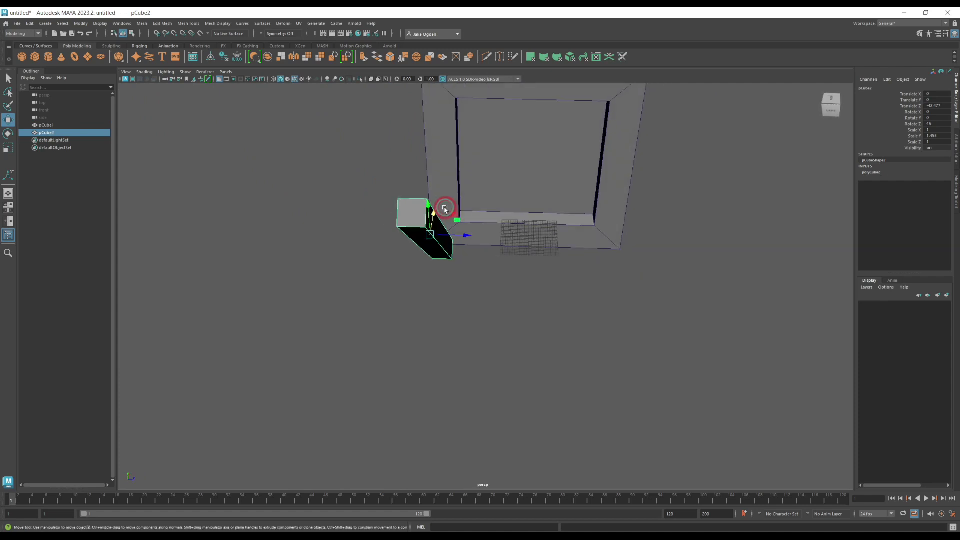
left_click_drag(370, 205, 418, 202, "alt")
left_click(486, 203)
key("f")
- Select the brace bar, switch it to Face mode and pick one of its faces
left_click_drag(496, 265, 444, 230, "alt")
left_click(433, 212)
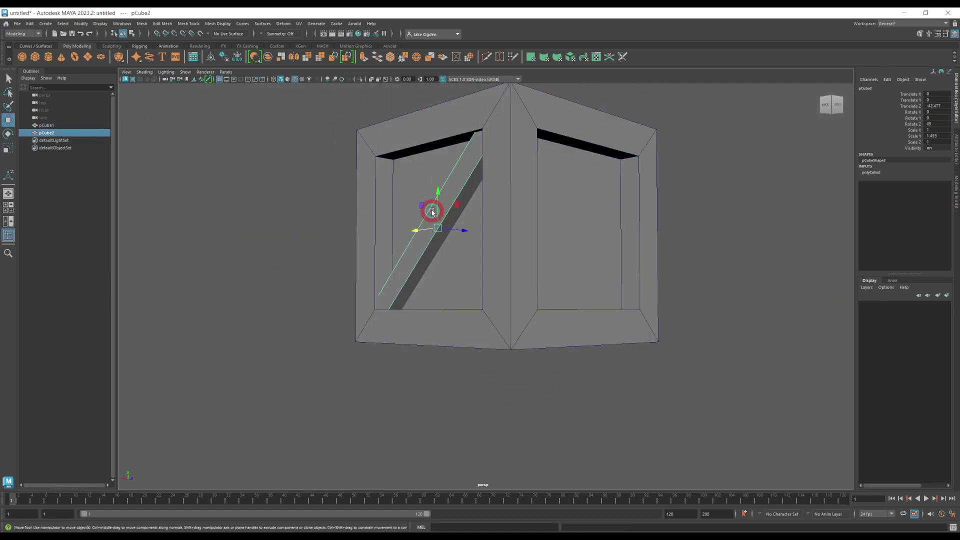
right_click_drag(445, 202, 451, 218)
left_click(452, 218)
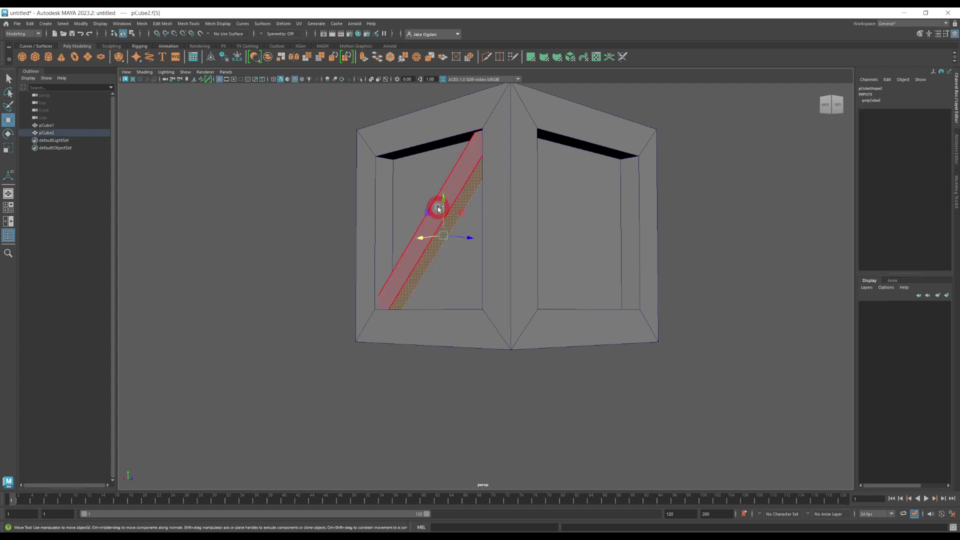
- Show the Modeling Toolkit panel and add the bar's upper side face to the selection
left_click_drag(425, 219, 493, 236, "alt")
right_click(523, 236)
right_click(523, 236)
left_click(953, 190)
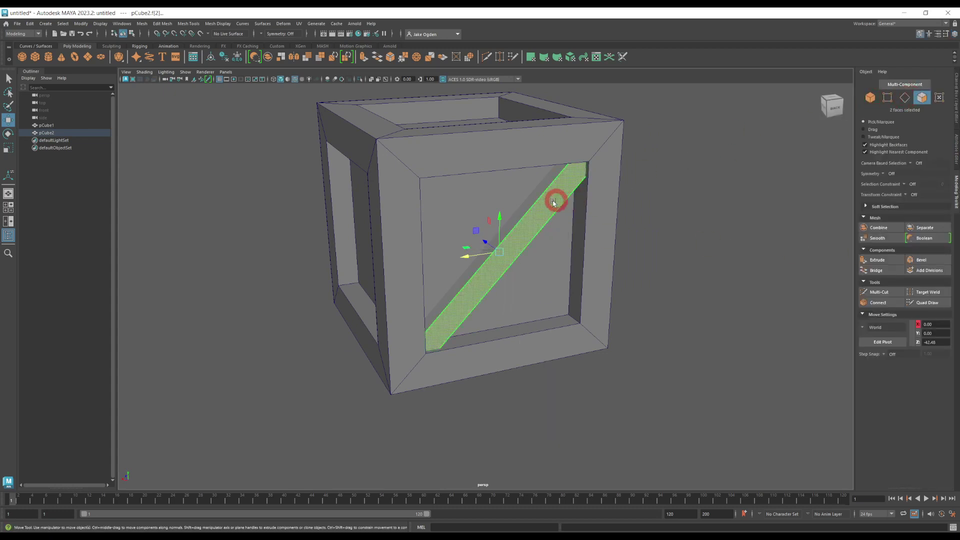
left_click(527, 203, "shift")
left_click_drag(703, 196, 645, 180, "alt")
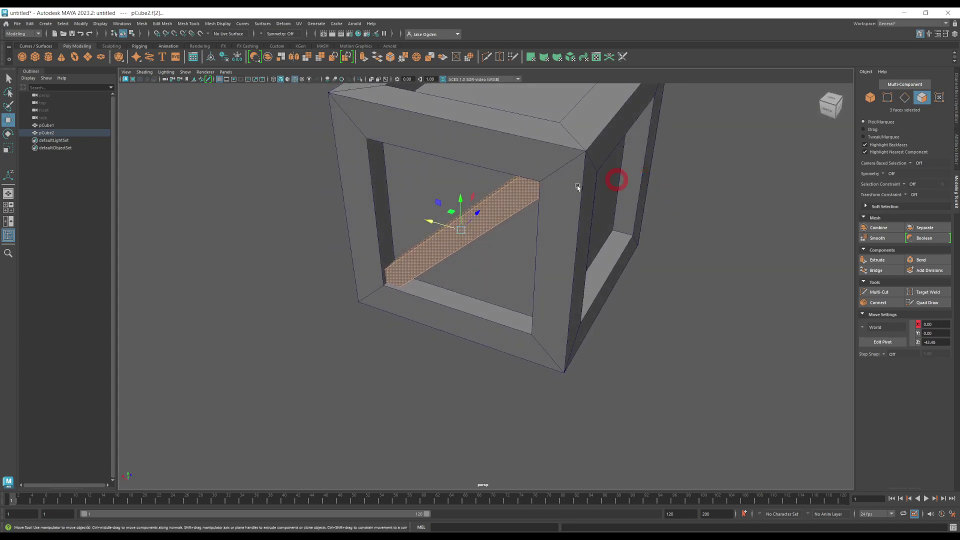
left_click(476, 210)
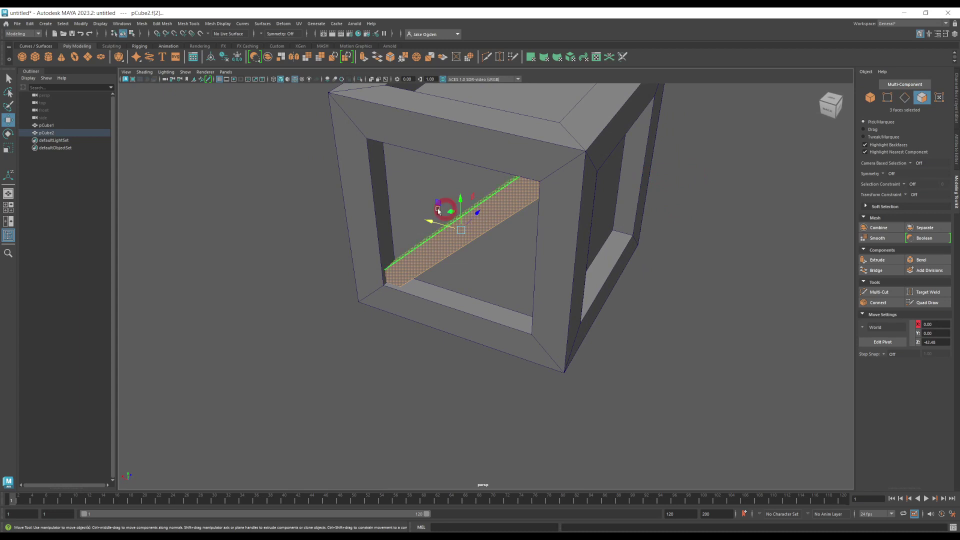
left_click(467, 158)
- Put the brace bar in face mode and select its end face and a long face
left_click_drag(476, 172, 274, 140, "alt")
left_click(512, 187)
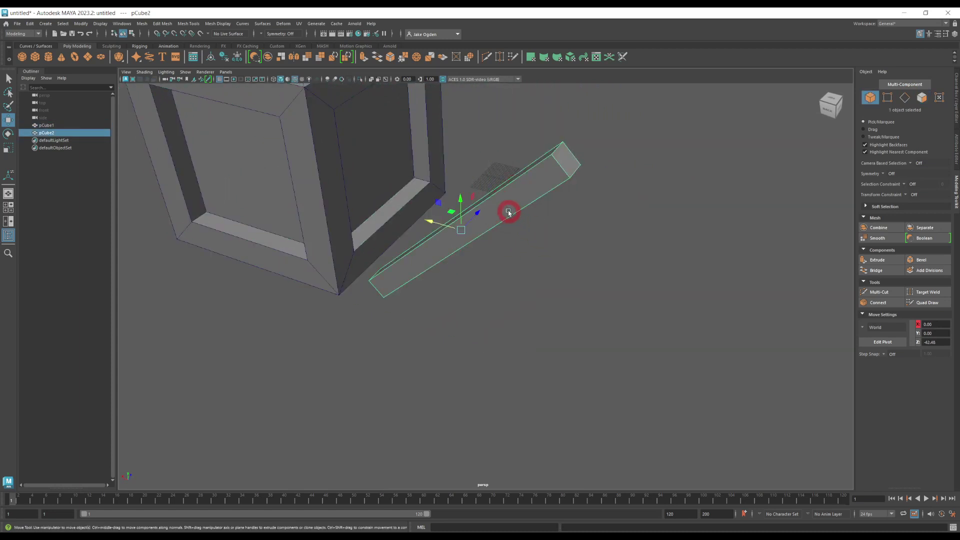
left_click(922, 97)
left_click_drag(615, 199, 523, 206, "alt")
left_click(377, 190)
left_click(495, 224, "shift")
left_click_drag(450, 208, 410, 178, "alt")
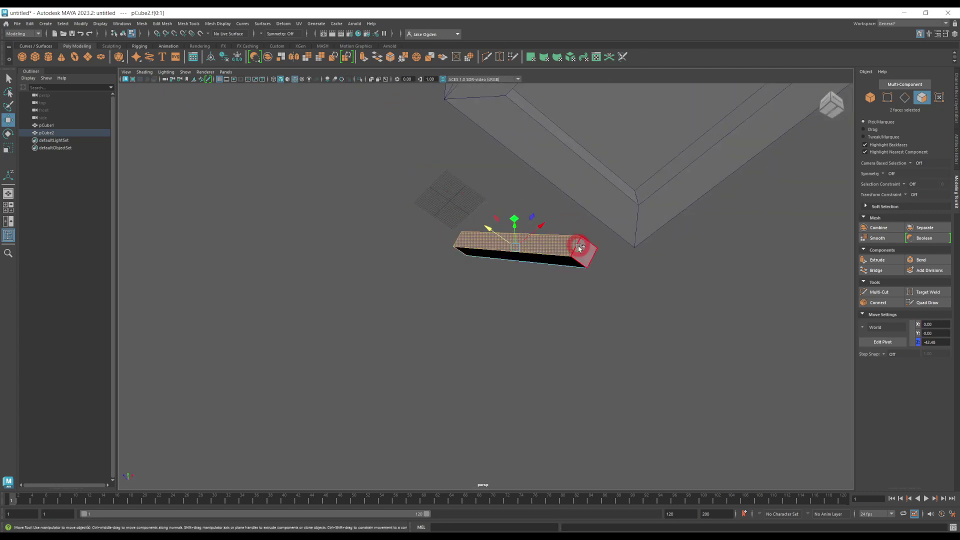
left_click_drag(540, 189, 557, 205, "alt")
- Clear the face selection, return to Object mode and select the box frame
left_click(519, 193)
left_click_drag(481, 164, 563, 185, "alt")
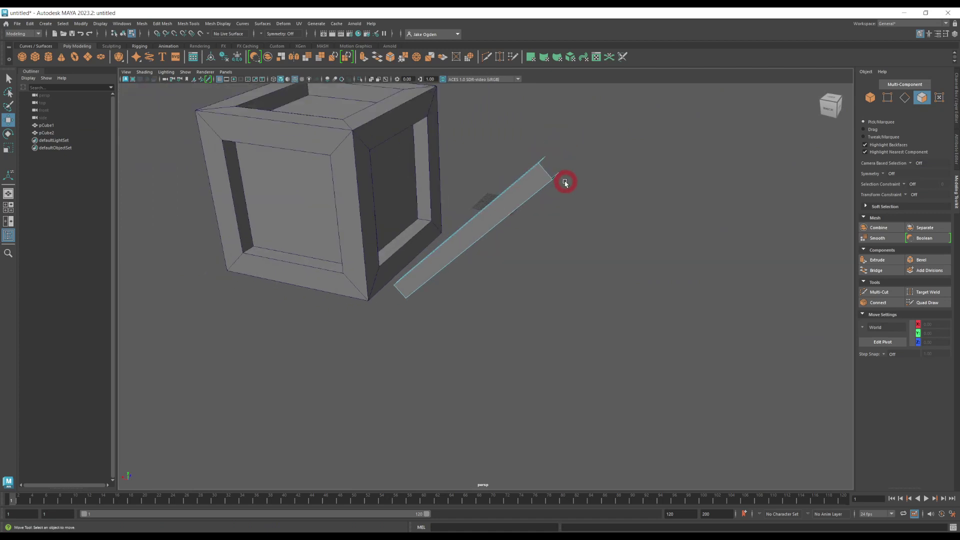
left_click(922, 98)
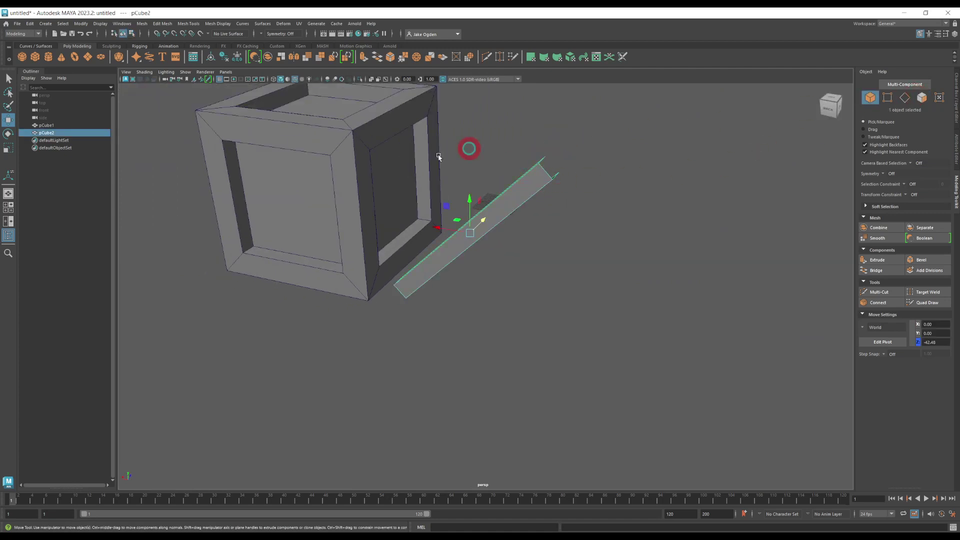
left_click(350, 156)
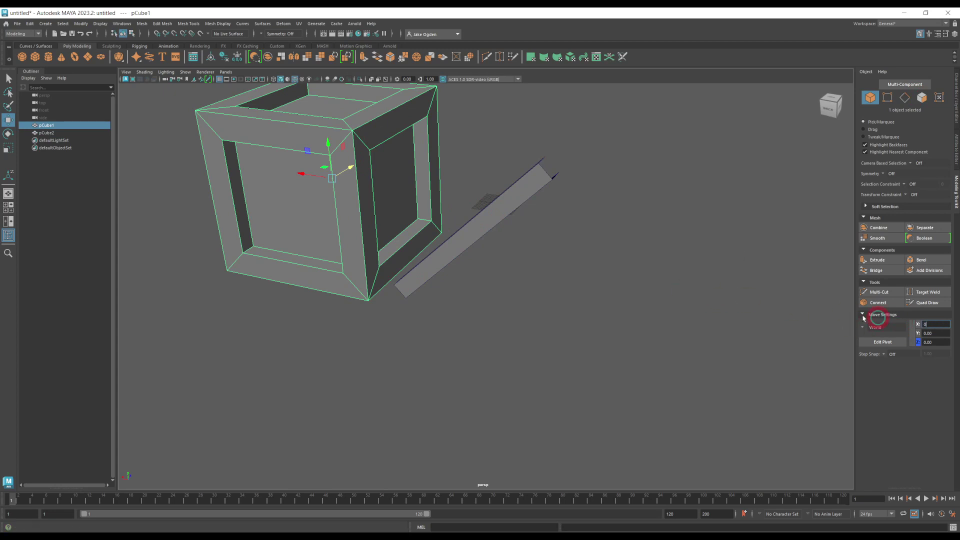
- Set the box frame's X position to 0 in the Modeling Toolkit Move Settings
type("0")
key("Return")
left_click(588, 300)
left_click(501, 159)
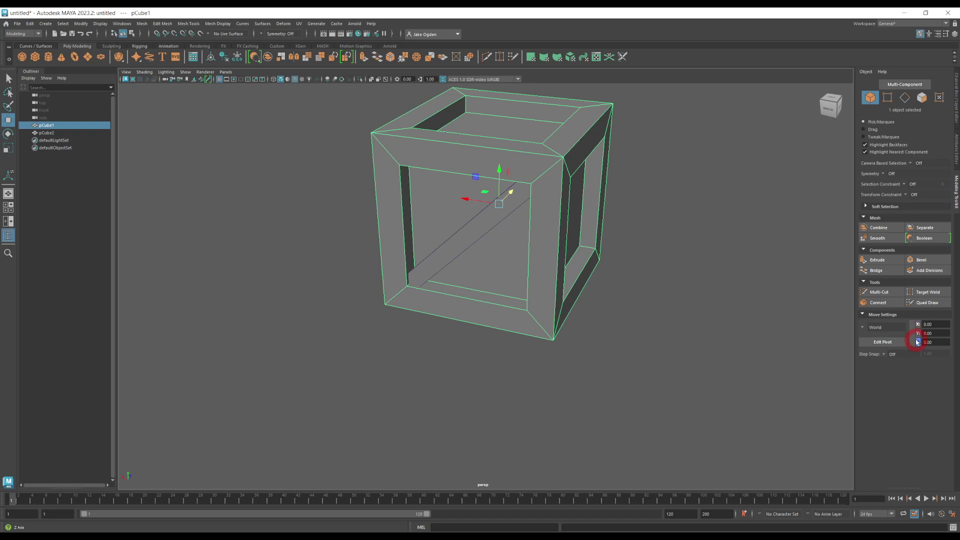
left_click(333, 194)
left_click(429, 164)
left_click(323, 156)
left_click(390, 157)
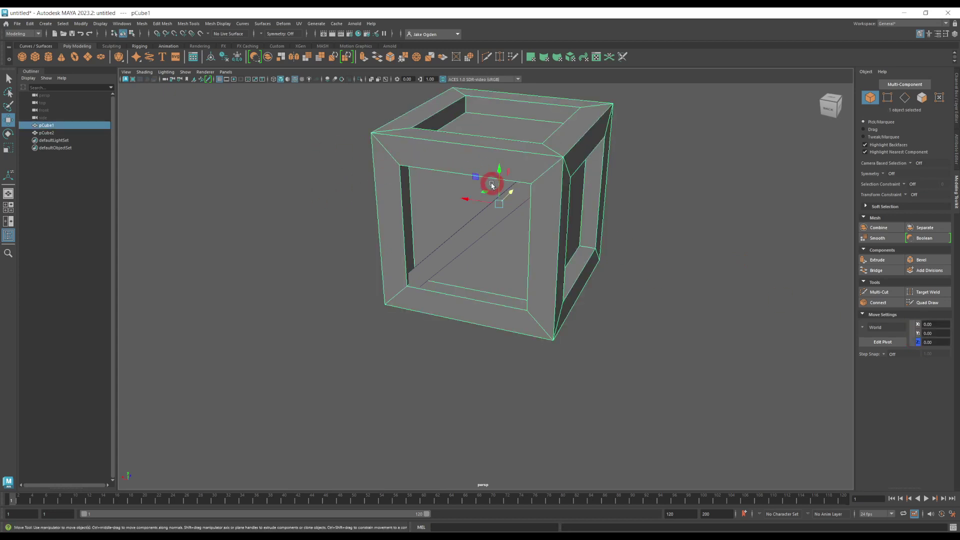
- Select the diagonal brace bar and ready the Move tool on it
left_click(475, 222)
mouse_move(502, 223)
left_mouse_down("alt")
mouse_move(489, 236)
mouse_move(480, 233)
mouse_move(498, 222)
mouse_move(484, 223)
left_mouse_up("alt")
mouse_move(366, 251)
left_mouse_down("alt")
mouse_move(330, 253)
mouse_move(353, 255)
left_mouse_up("alt")
key("e")
key("w")
key("e")
key("w")
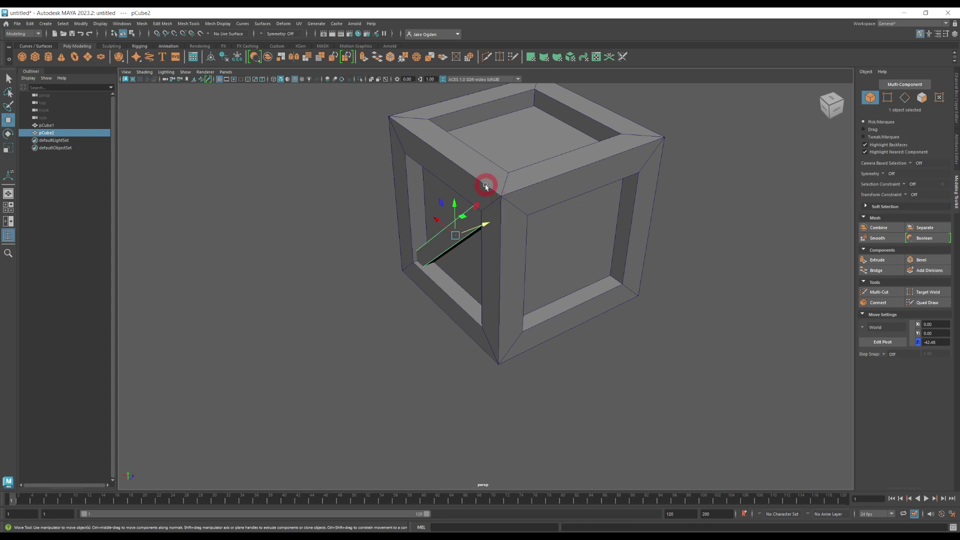
- Open the Attribute Editor for the brace bar and show its pCube2 transform attributes
left_click(956, 148)
left_click(957, 119)
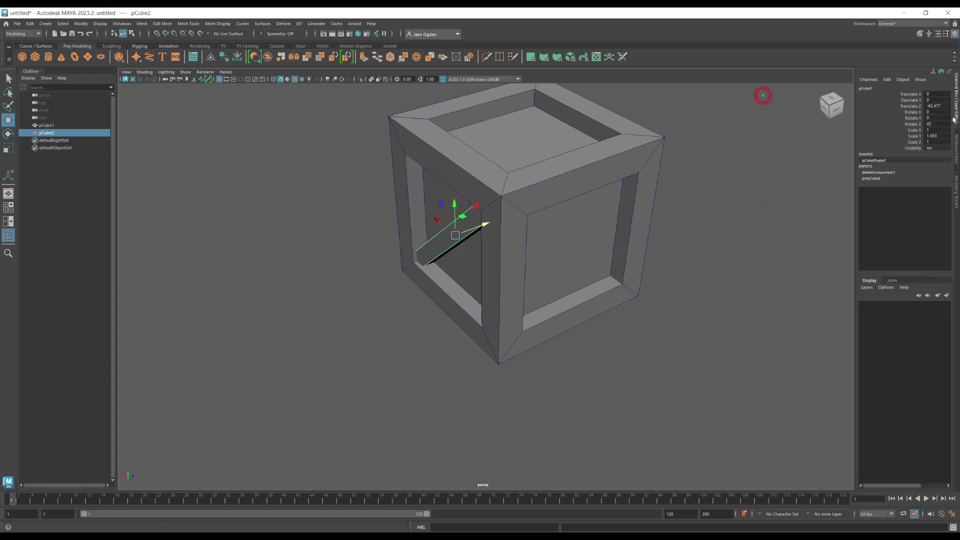
left_click(957, 150)
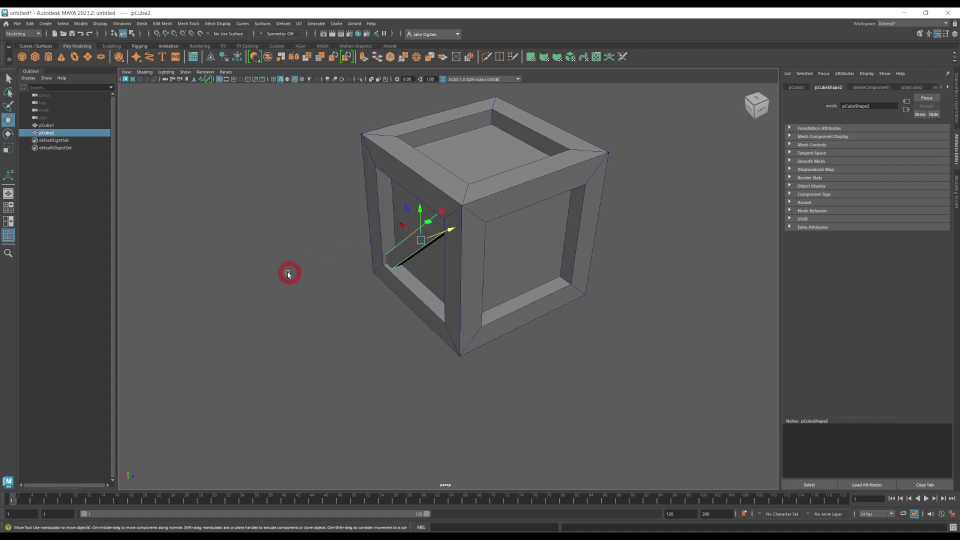
left_click_drag(288, 273, 358, 257, "alt")
left_click_drag(470, 245, 680, 222, "alt")
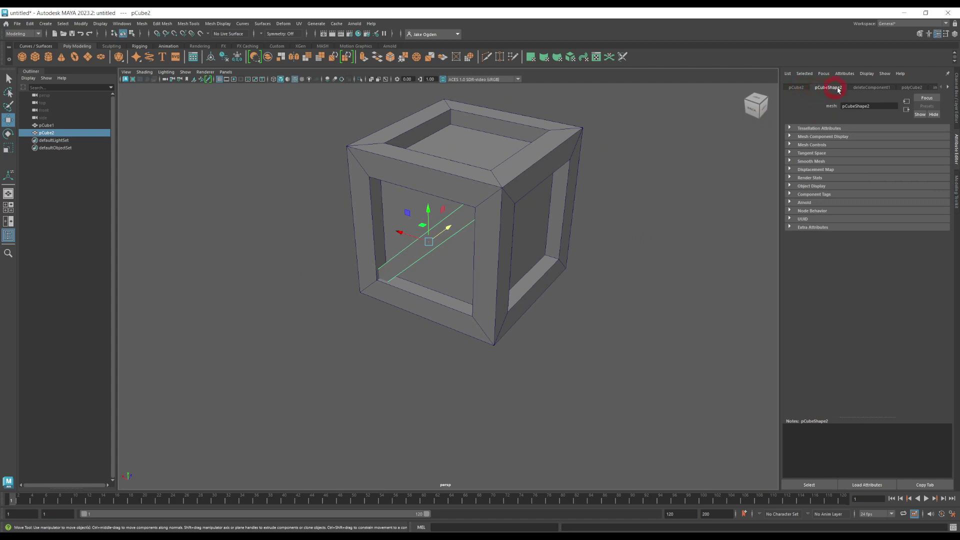
left_click(796, 87)
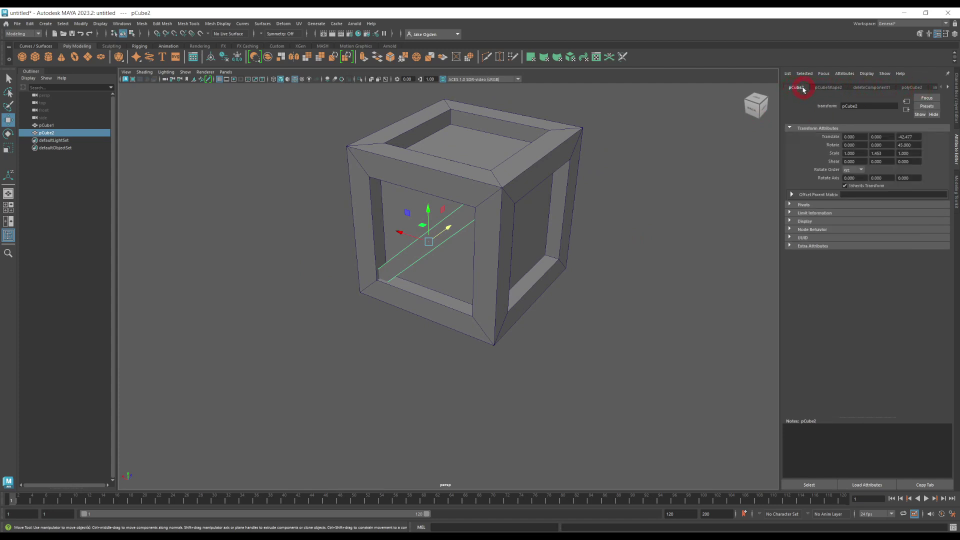
left_click(34, 126)
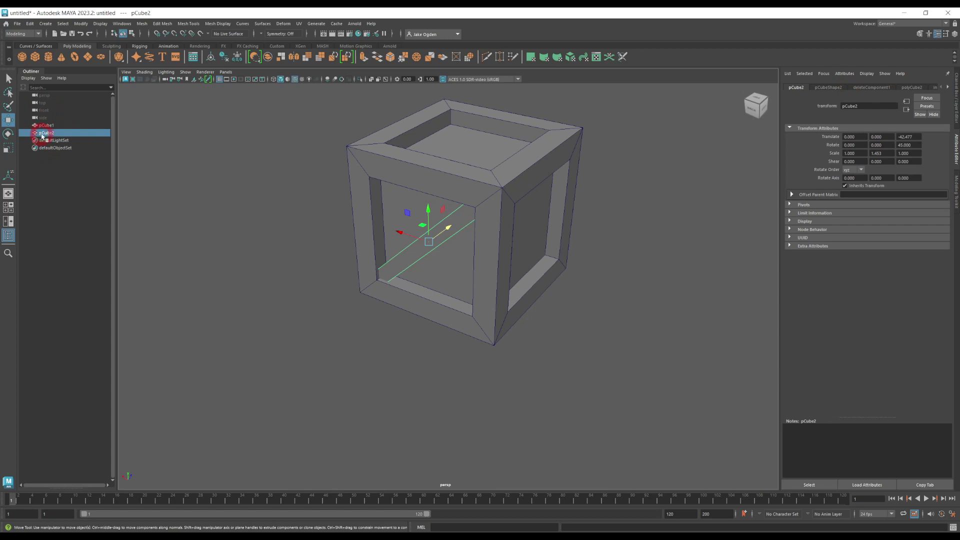
- Review the pCubeShape2, deleteComponent1 and polyCube2 tabs, then return to pCube2
left_click(827, 88)
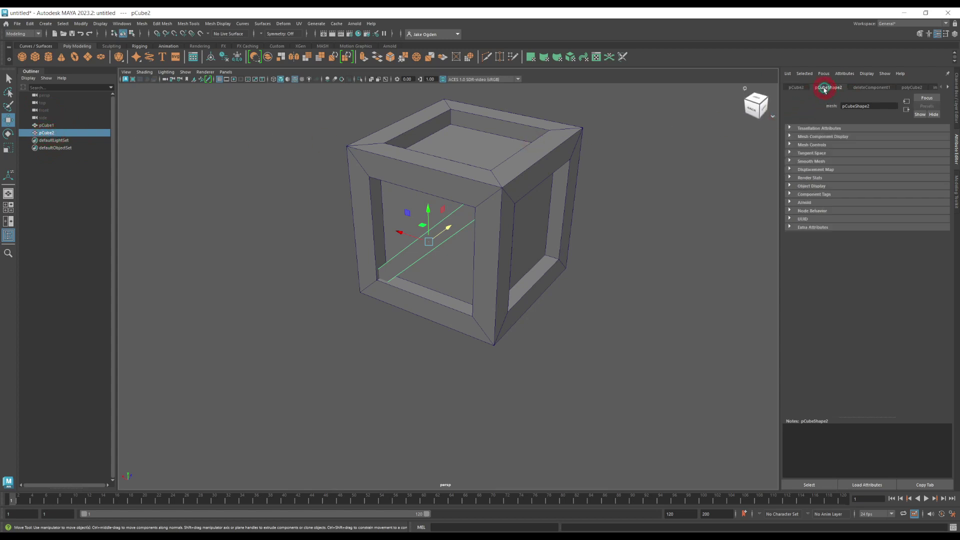
left_click(880, 88)
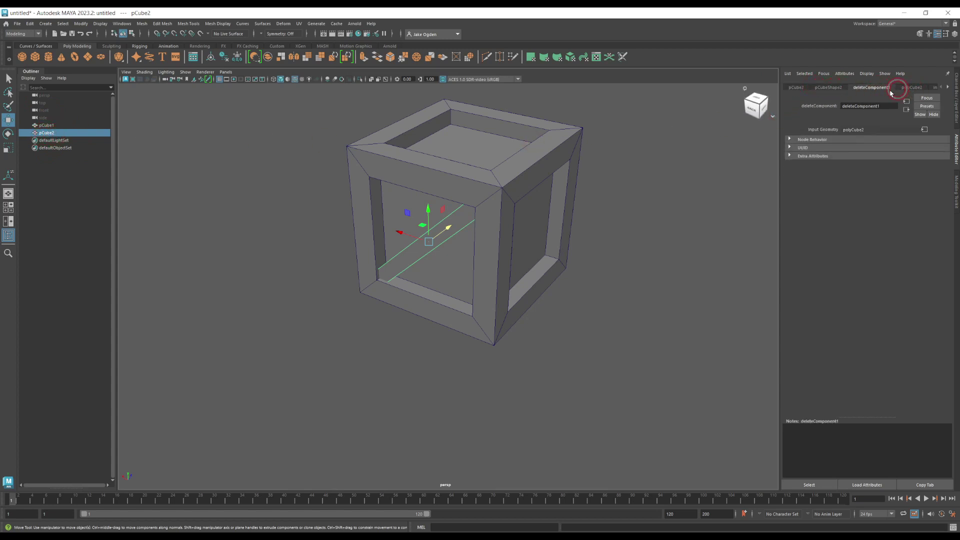
left_click(915, 88)
left_click(791, 88)
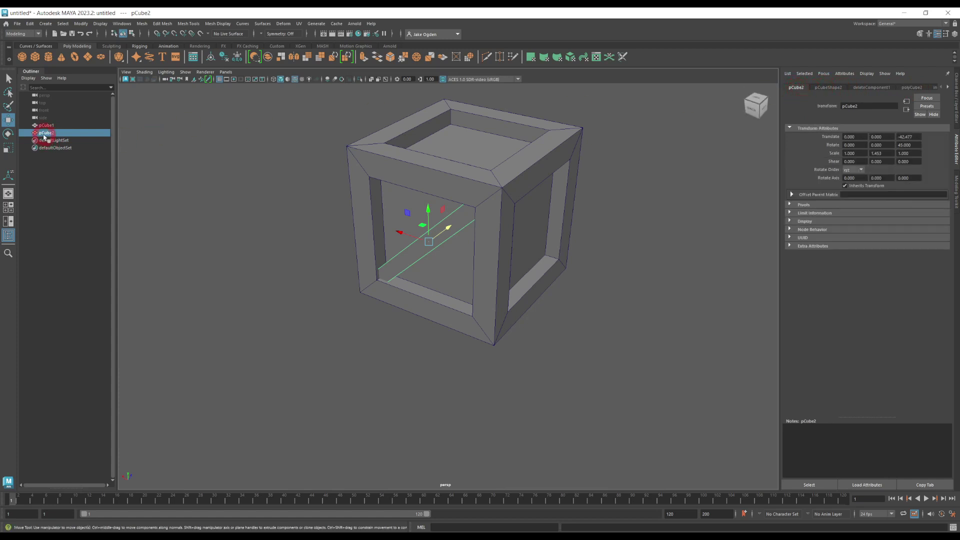
- Set the bar's World Rotate Pivot Z to 0 under Pivots, then reselect it for rotating
left_click(790, 205)
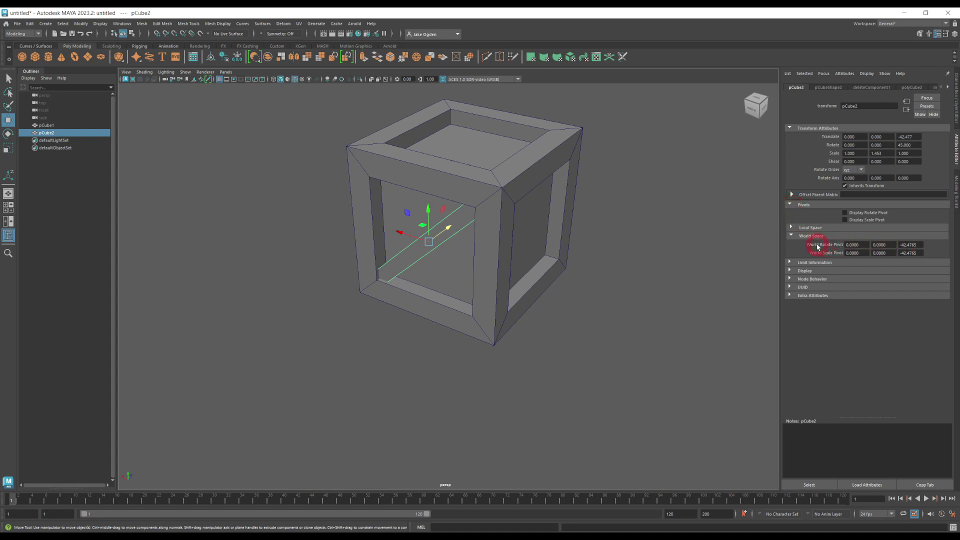
key("Return")
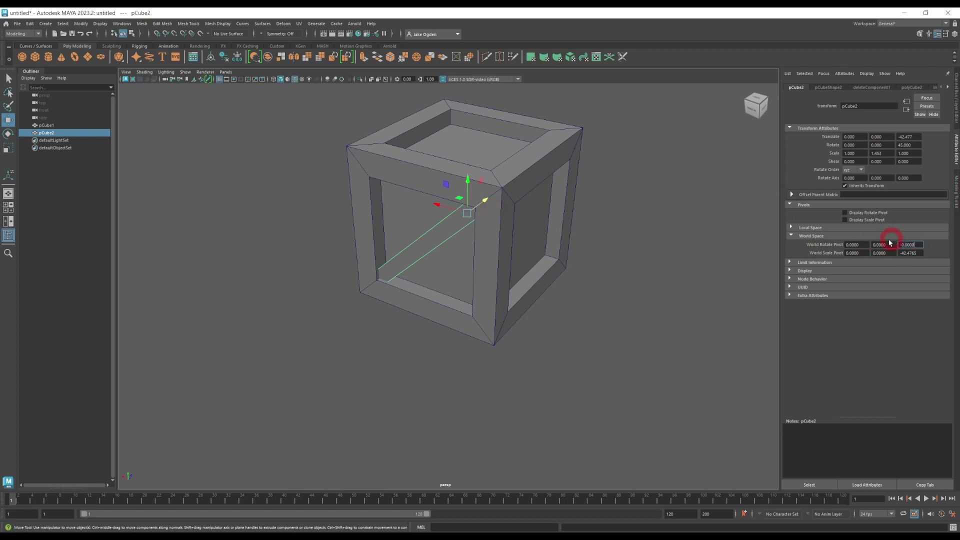
left_click(527, 171)
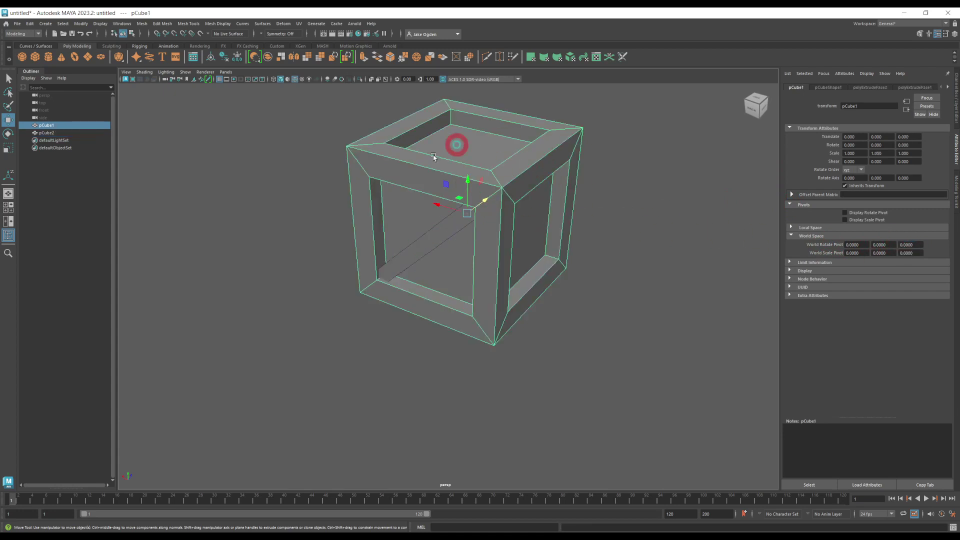
left_click(434, 235)
key("e")
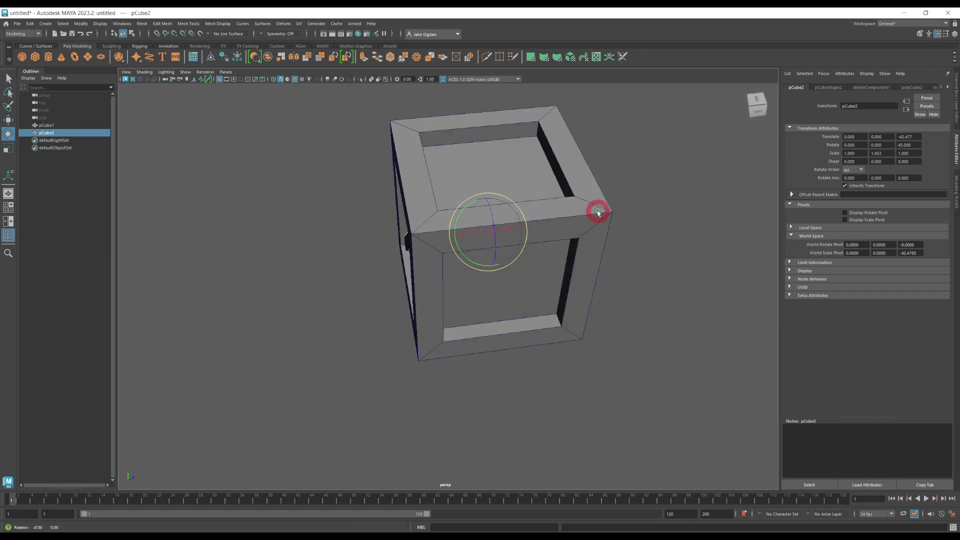
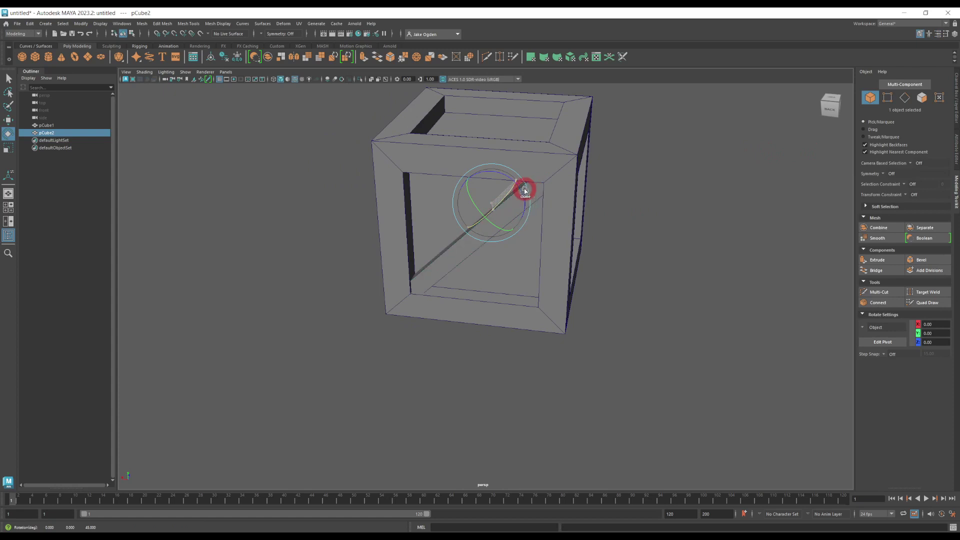
- Try rotating a copy of the brace bar, then undo the unwanted rotated copy
mouse_move(526, 191)
left_mouse_down("alt")
mouse_move(624, 214)
mouse_move(550, 203)
mouse_move(503, 216)
mouse_move(510, 180)
mouse_move(614, 216)
left_mouse_up("alt")
key("ctrl+z")
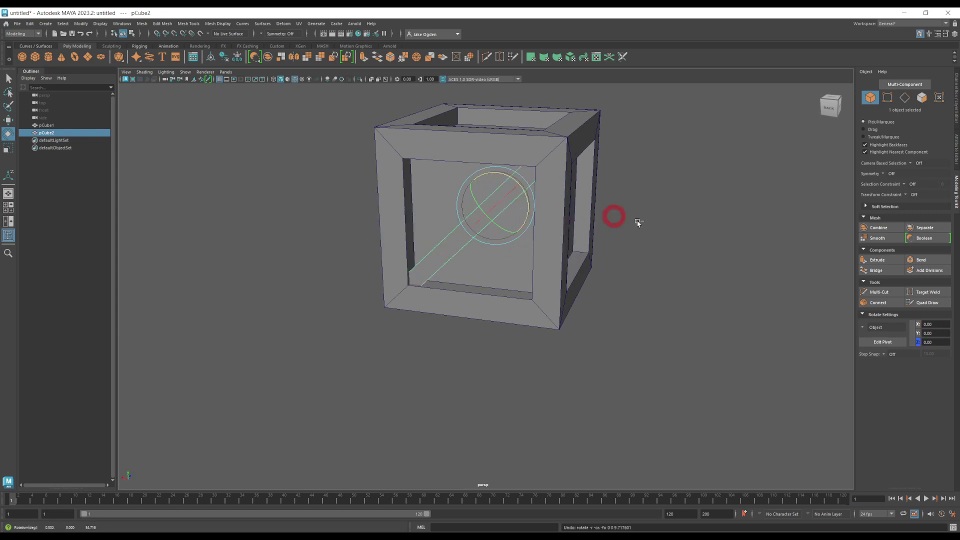
- Switch the rotate manipulator between World and Object orientation while checking the box from new angles
left_click(864, 330)
left_click(874, 325)
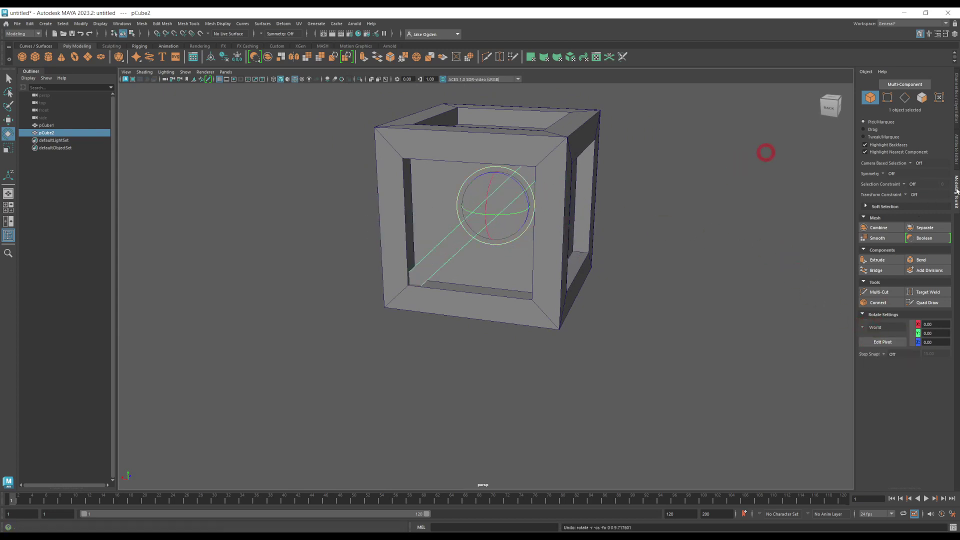
left_click_drag(642, 242, 693, 257, "alt")
left_click(864, 326)
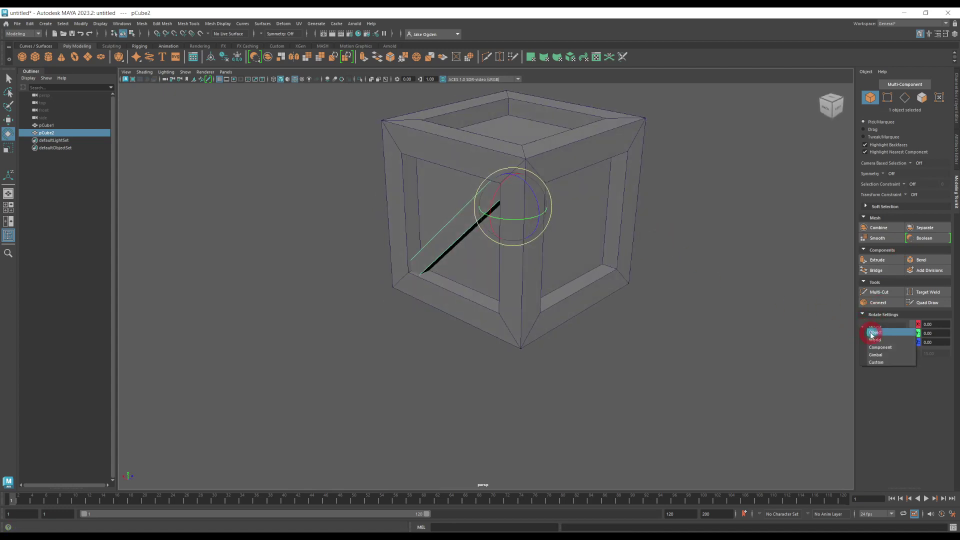
left_click(875, 333)
left_click_drag(491, 221, 481, 203, "alt")
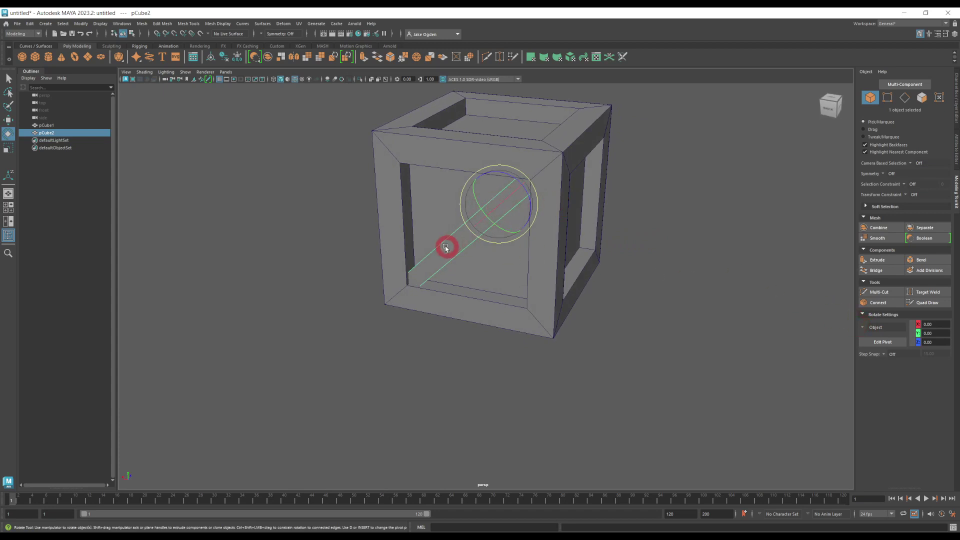
- With World orientation, Shift-rotate a brace copy onto the right face, undoing the extra rotation
left_click(869, 326)
left_click(877, 334)
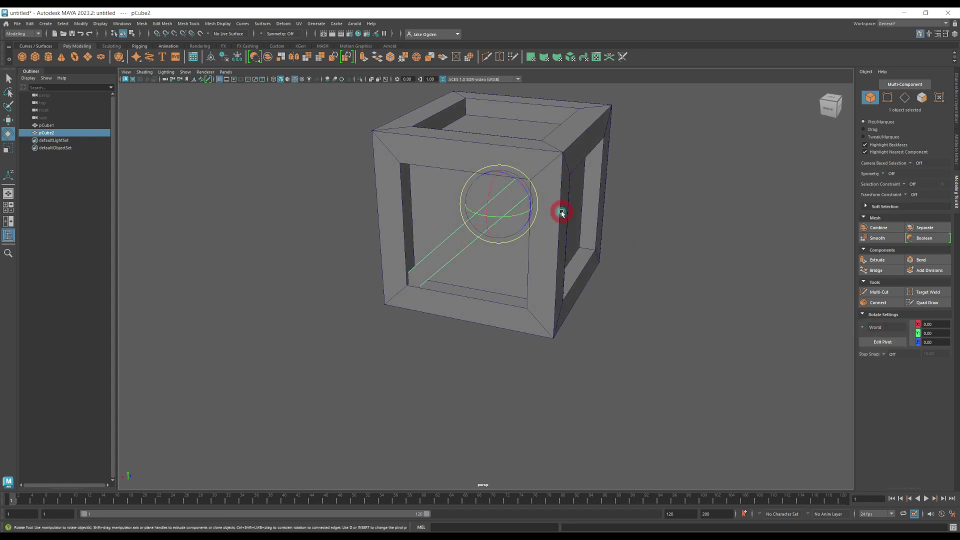
left_click_drag(561, 210, 501, 220, "alt")
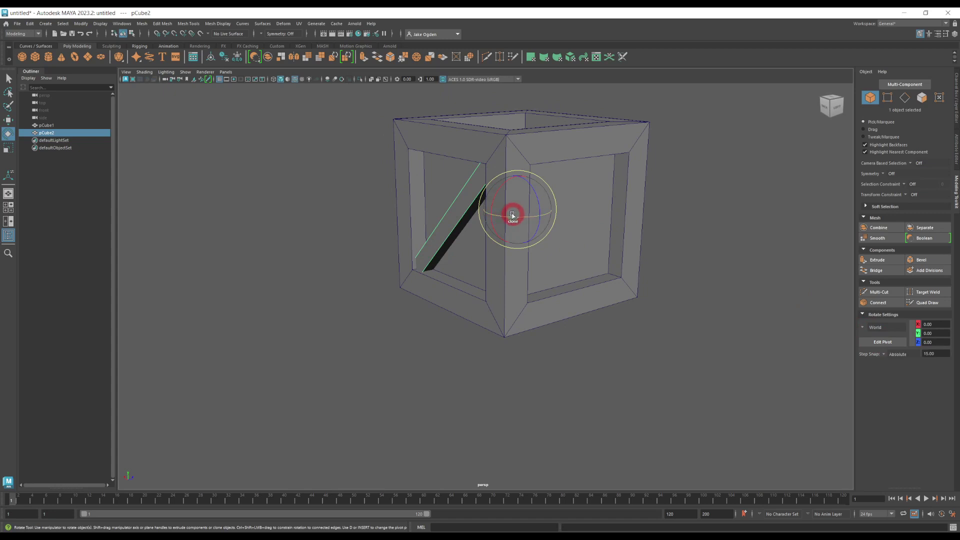
mouse_move(512, 212)
left_mouse_down("shift")
mouse_move(515, 221)
mouse_move(557, 222)
mouse_move(587, 207)
left_mouse_up("shift")
key("ctrl+z")
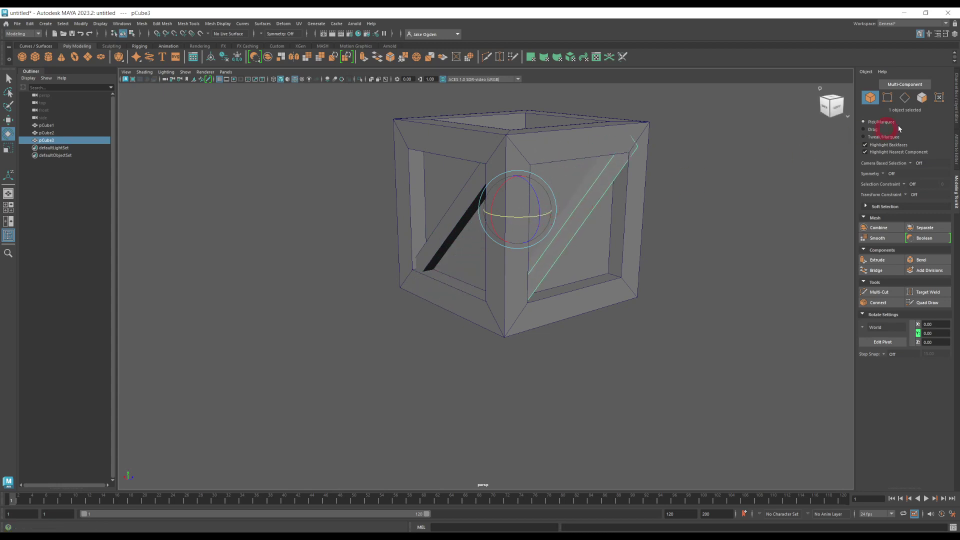
- Set the copied brace's Rotate X to 90 in the Channel Box
left_click(956, 115)
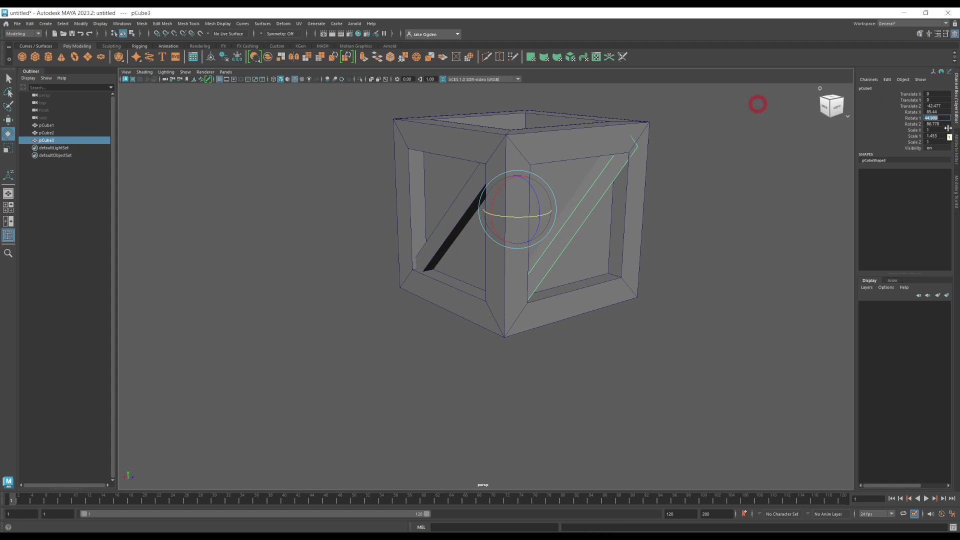
left_click(939, 112)
type("90")
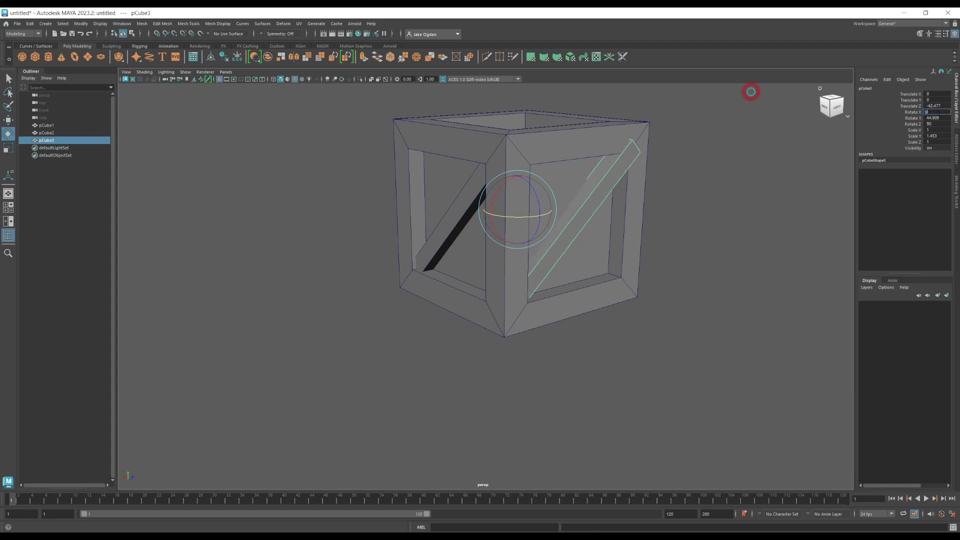
key("Return")
- Reselect the brace, duplicate it with Ctrl+D, and rotate the clone into place
left_click(765, 198)
left_click_drag(766, 194, 685, 203, "alt")
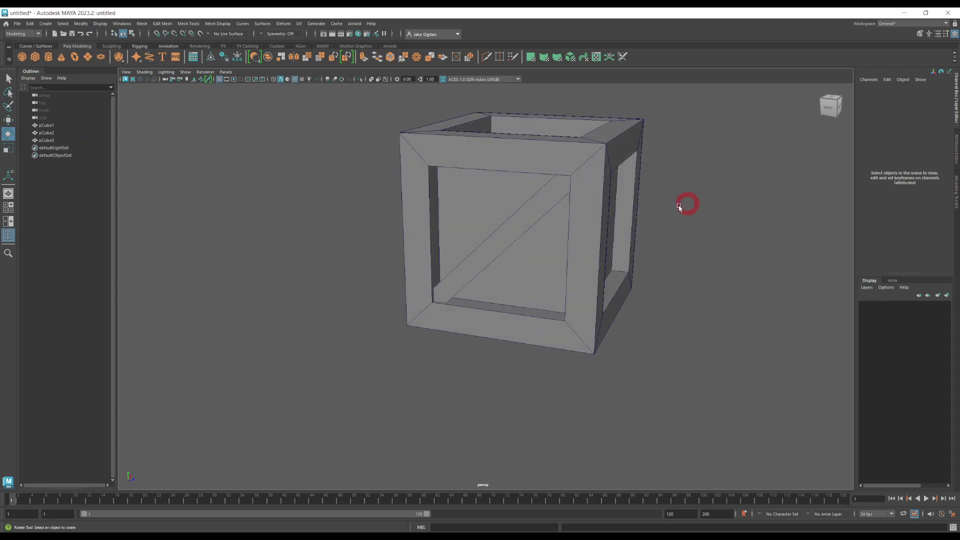
left_click(565, 236)
left_click_drag(566, 236, 632, 268, "alt")
left_click(453, 266)
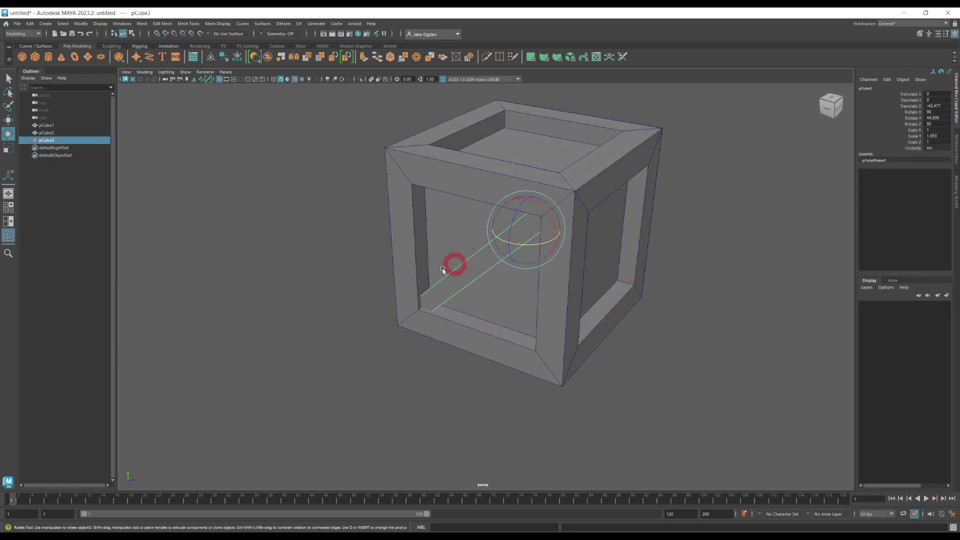
key("ctrl+d")
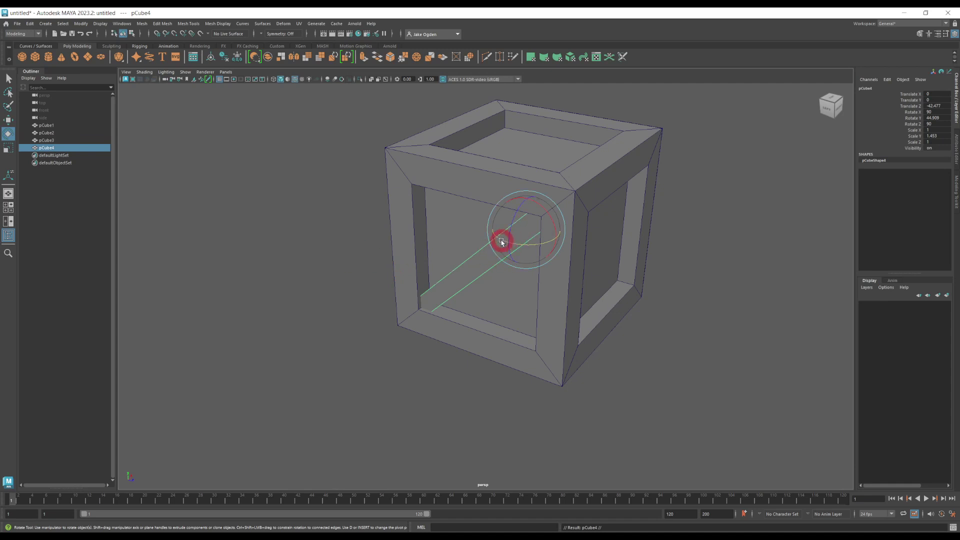
left_click_drag(315, 225, 449, 239, "alt")
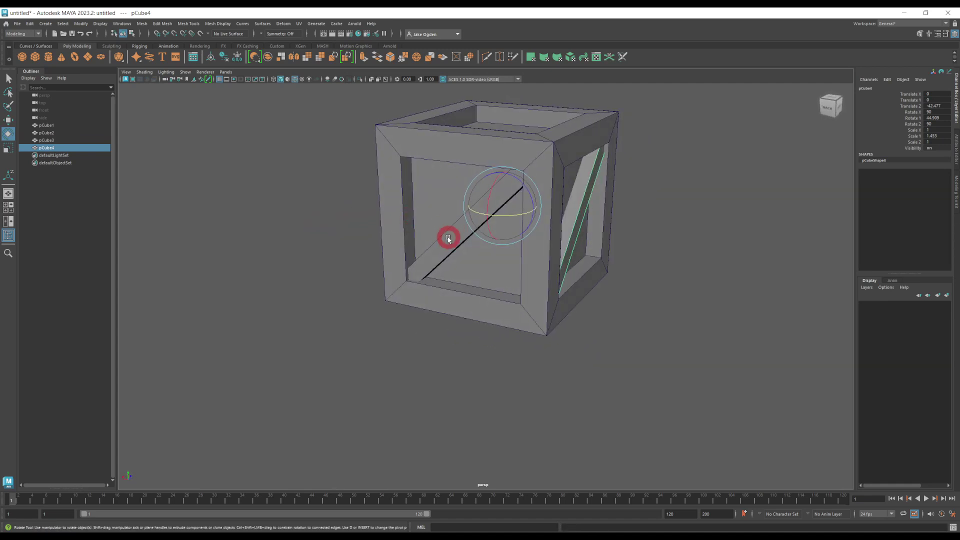
mouse_move(490, 217)
left_mouse_down("shift")
mouse_move(538, 213)
mouse_move(530, 212)
left_mouse_up("shift")
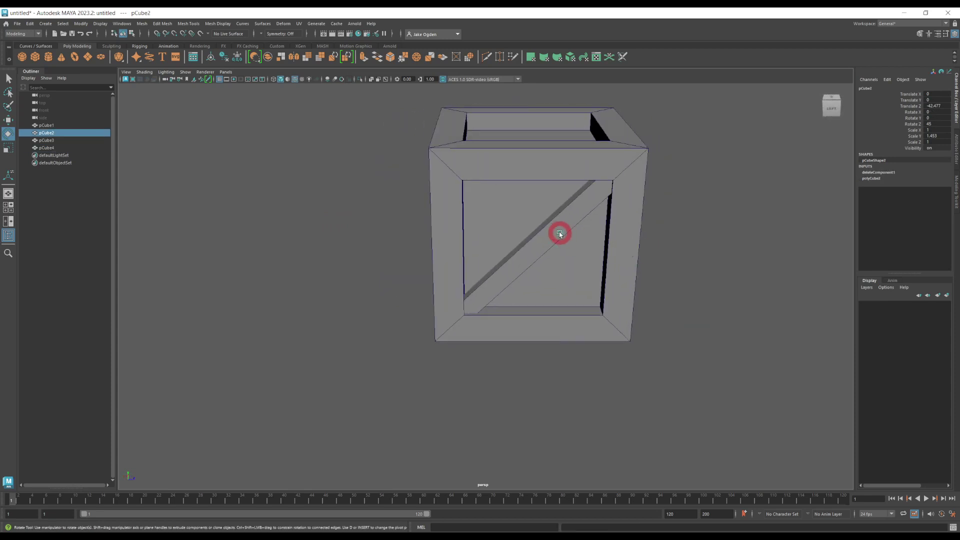
- Rotate the brace bar onto another face's diagonal
left_click(559, 233)
left_click_drag(681, 242, 575, 241, "alt")
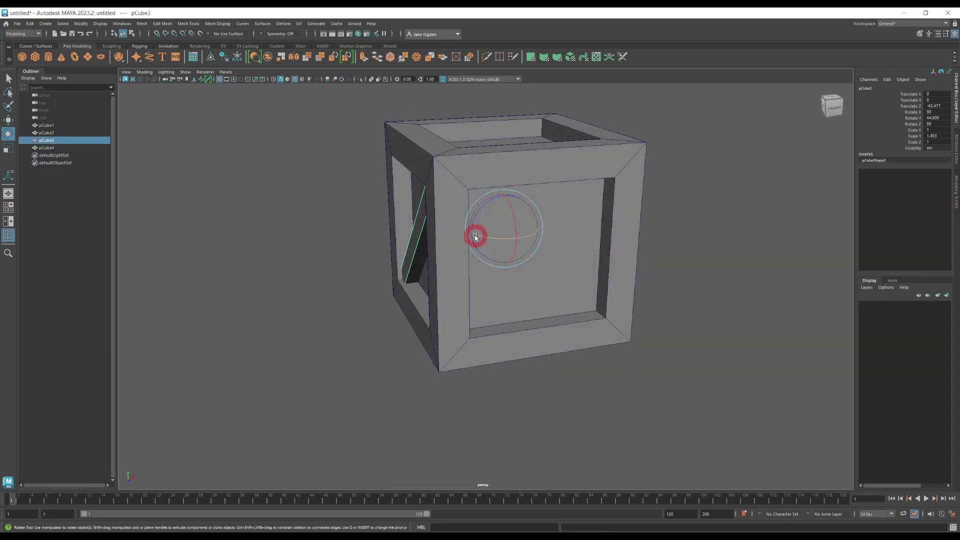
left_click_drag(475, 236, 528, 242)
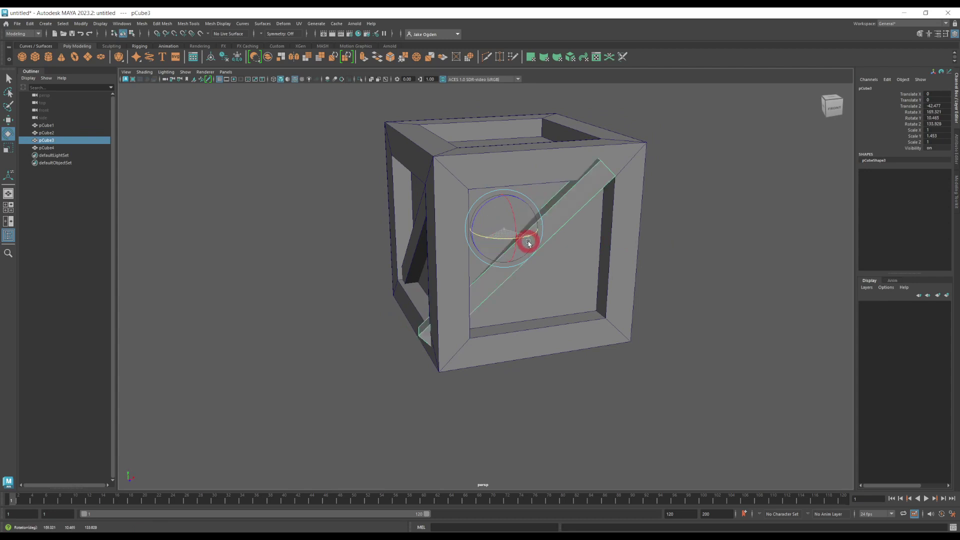
left_click(688, 262)
left_click_drag(688, 261, 398, 227, "alt")
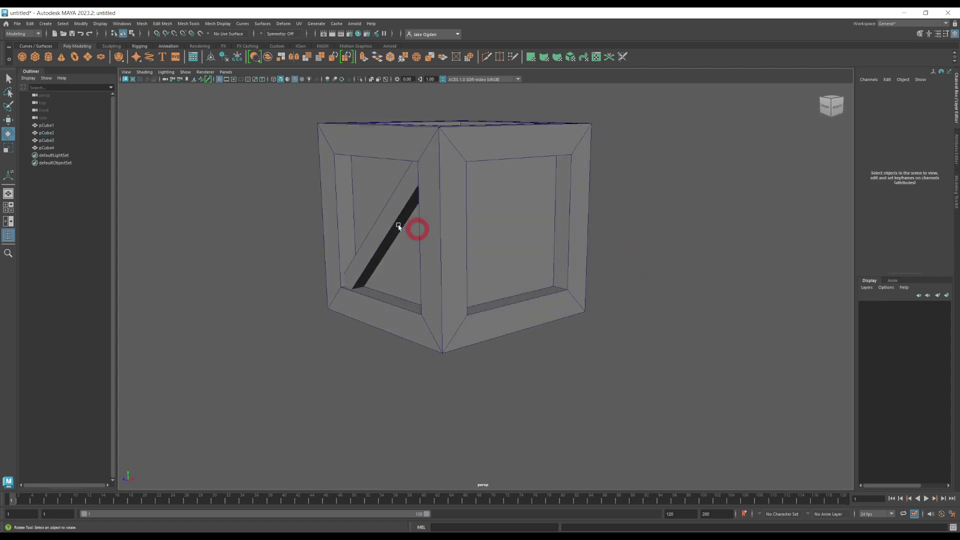
- Duplicate the brace repeatedly, swinging copies onto the right, front and bottom faces
left_click(395, 218)
key("ctrl+d")
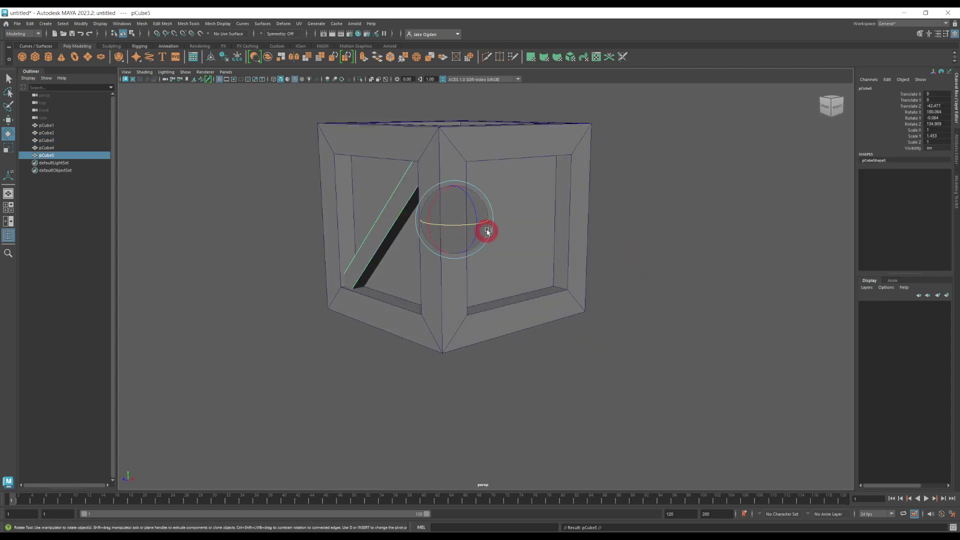
mouse_move(488, 231)
left_mouse_down()
mouse_move(456, 225)
mouse_move(505, 229)
left_mouse_up()
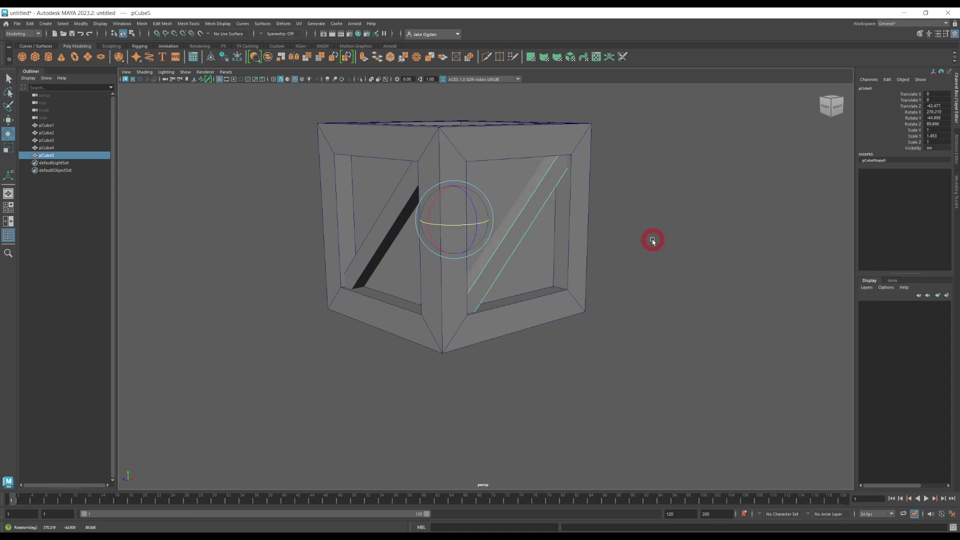
left_click_drag(652, 241, 454, 181, "alt")
key("ctrl+d")
left_click(431, 217)
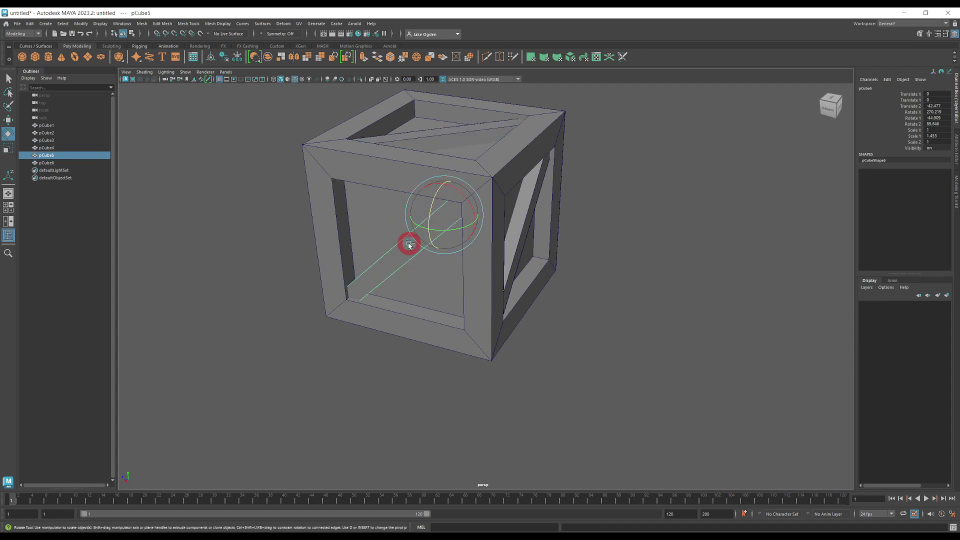
key("ctrl+d")
left_click_drag(410, 240, 429, 257)
left_click_drag(539, 364, 521, 347, "alt")
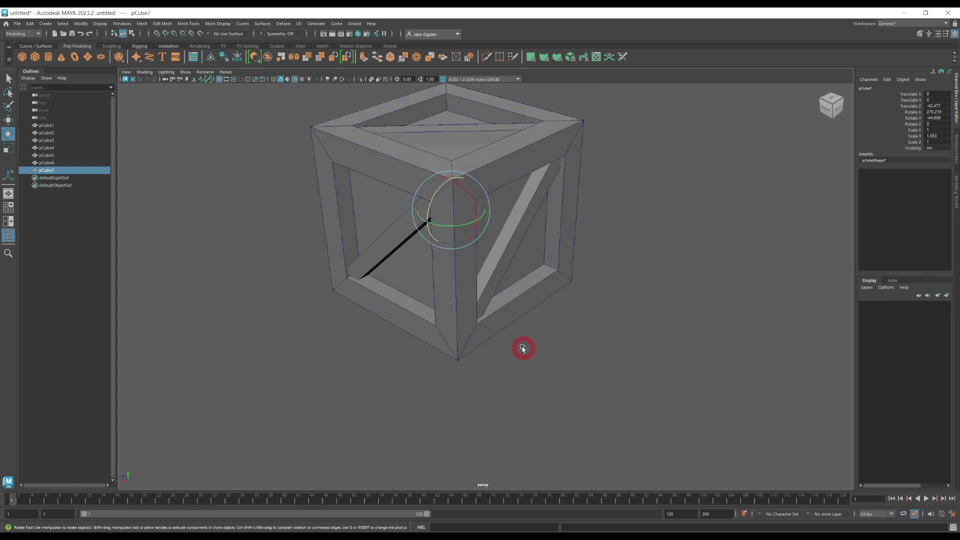
- Turn off Wireframe on Shaded and enable Ambient Occlusion, then view the finished crate
left_click(623, 315)
left_click_drag(623, 315, 518, 250, "alt")
right_click_drag(488, 187, 545, 186)
left_click_drag(617, 204, 467, 186, "alt")
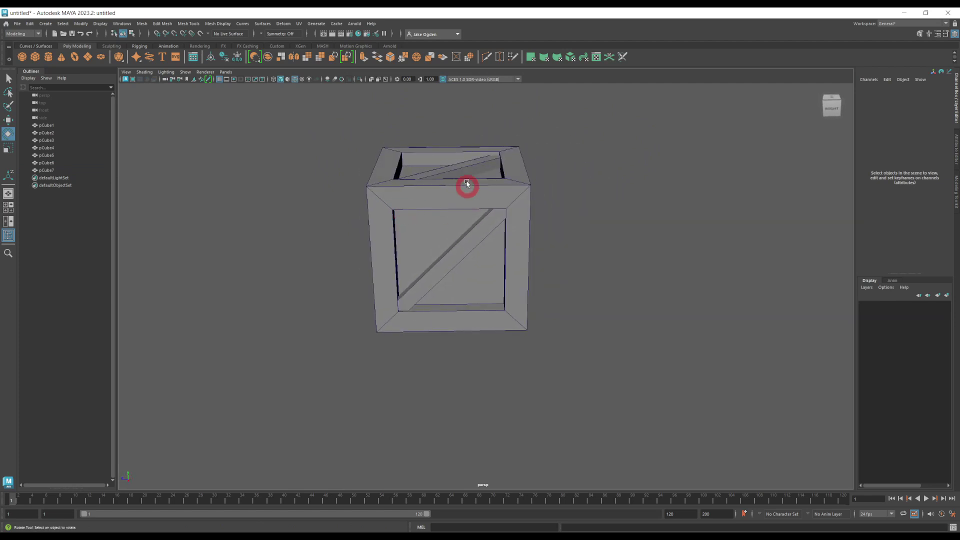
left_click(299, 81)
left_click(327, 80)
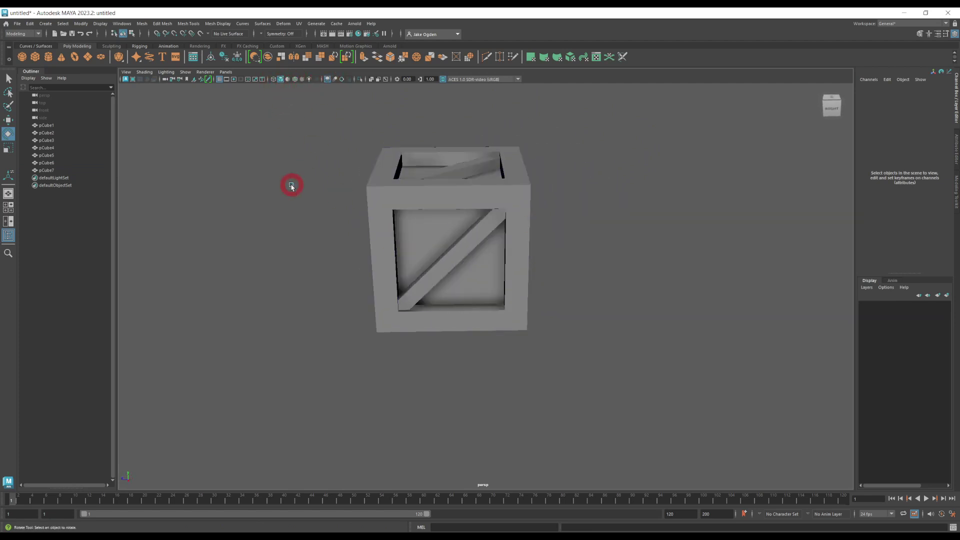
mouse_move(291, 183)
left_mouse_down("alt")
mouse_move(310, 167)
mouse_move(439, 184)
mouse_move(335, 173)
left_mouse_up("alt")
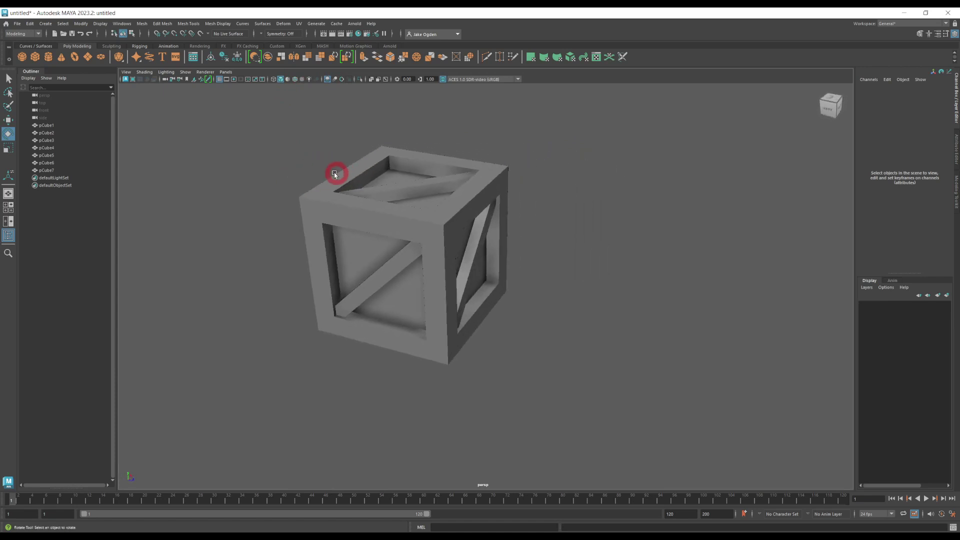